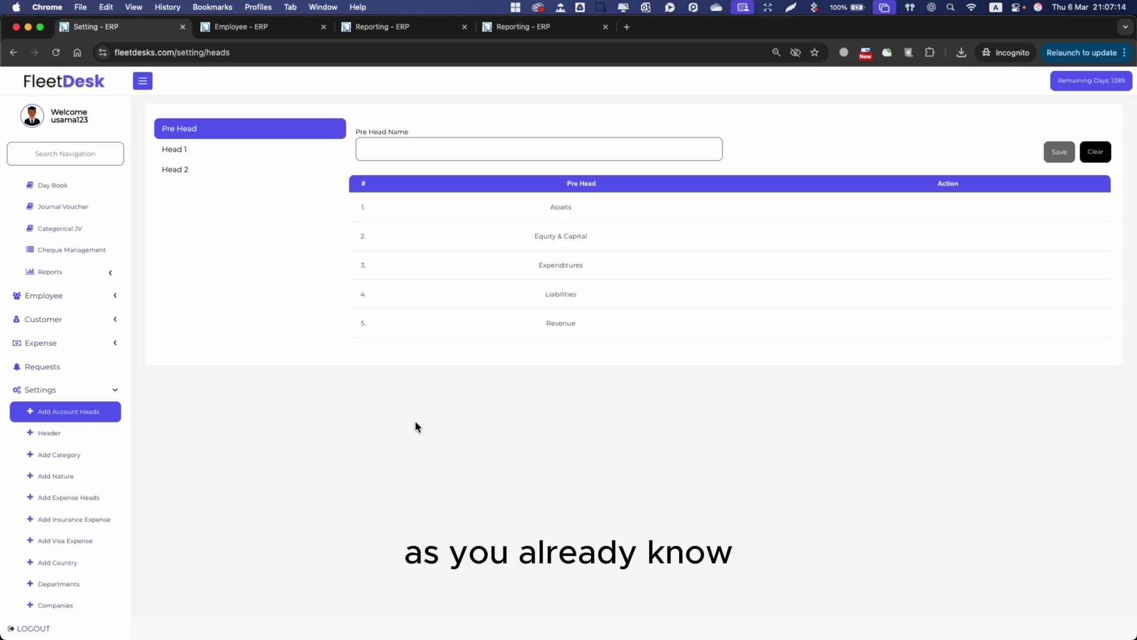
Point out the Assets, Equity & Capital, Expenditures, Liabilities and Revenue pre heads.
double_click(560, 209)
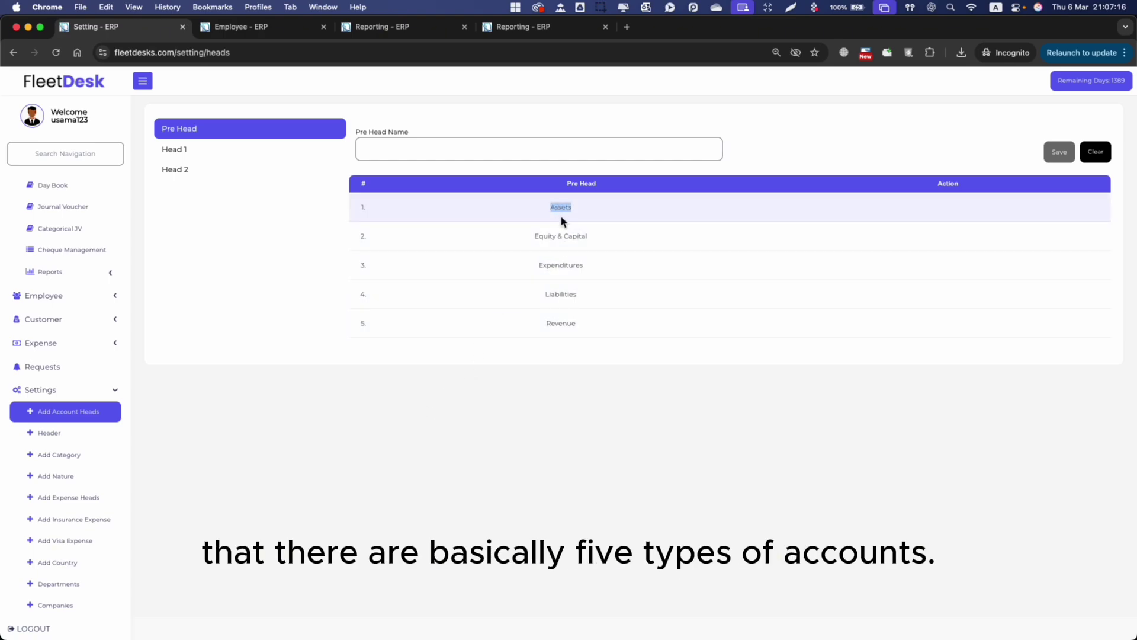
drag(536, 233, 593, 249)
click(545, 263)
double_click(553, 265)
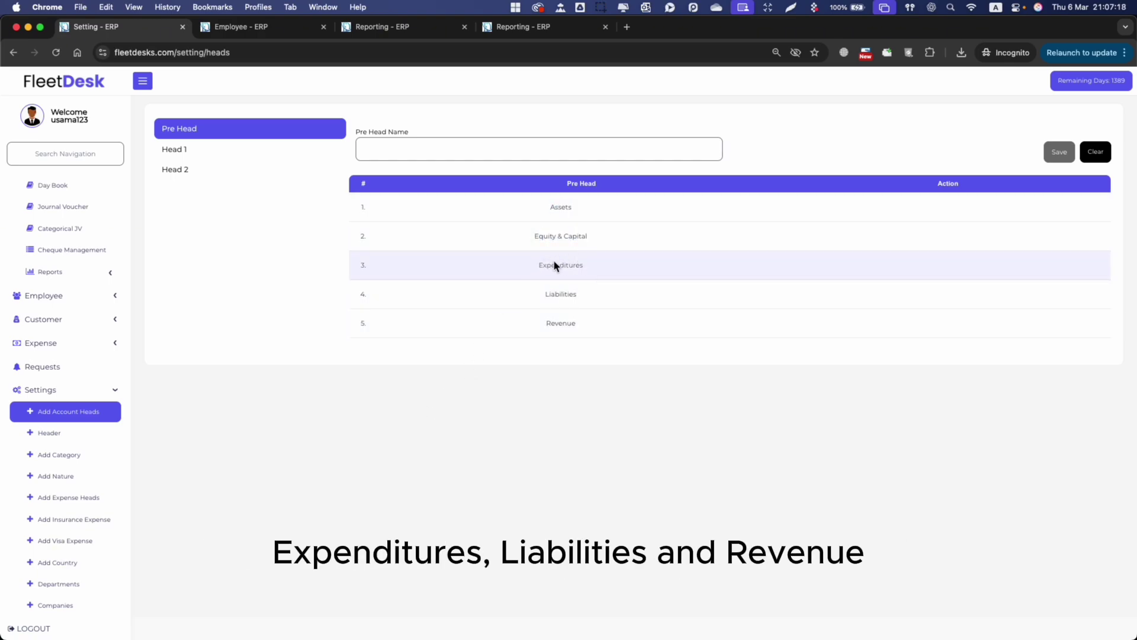
double_click(560, 293)
double_click(562, 323)
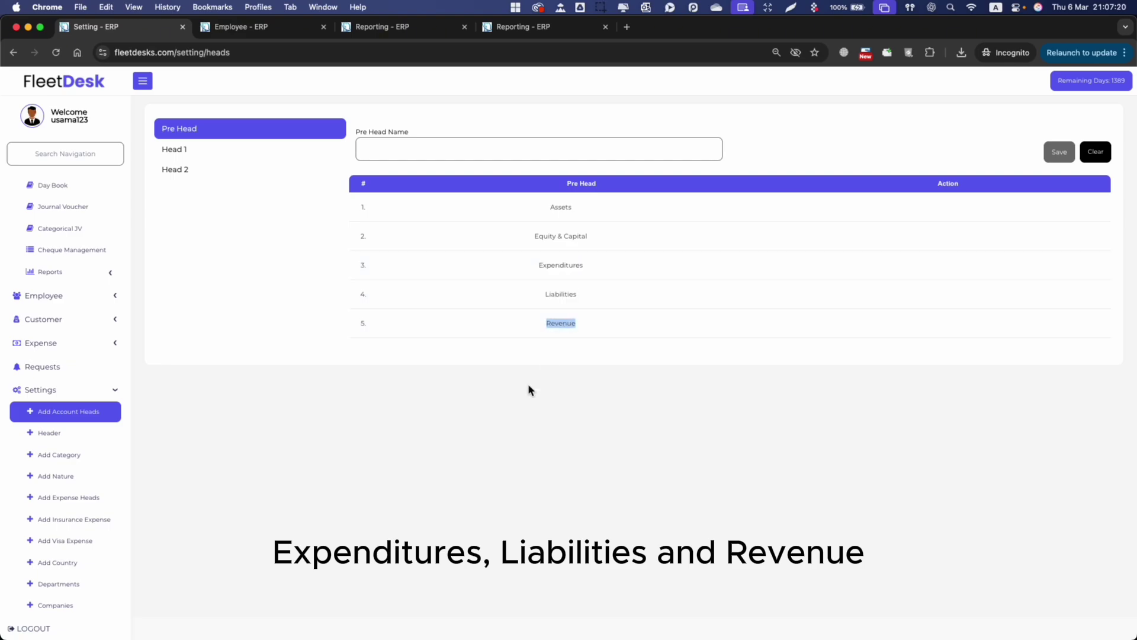
click(559, 213)
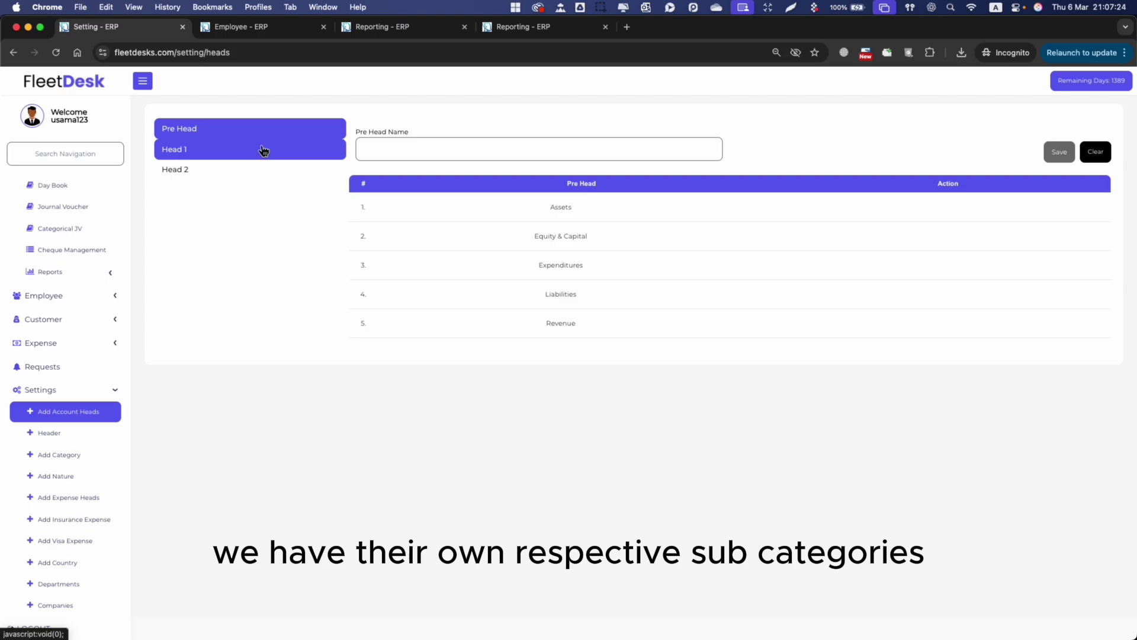
Show the Head 1 list and point out Current Assets and Fixed Assets under Assets.
click(264, 150)
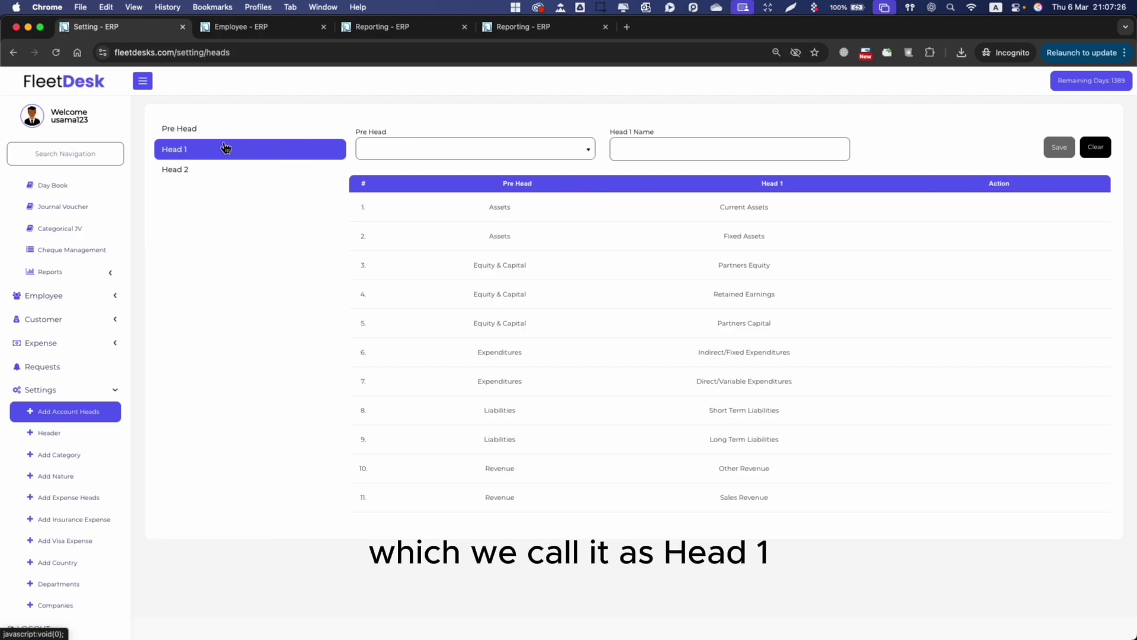
double_click(495, 207)
double_click(499, 236)
click(723, 208)
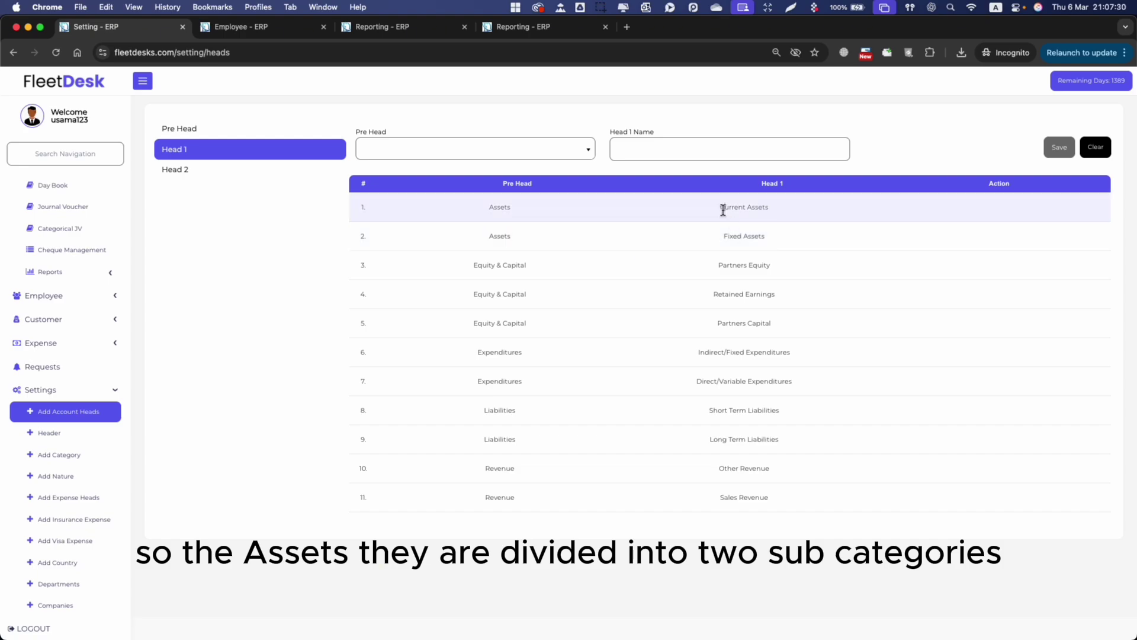
triple_click(724, 208)
drag(728, 235, 772, 239)
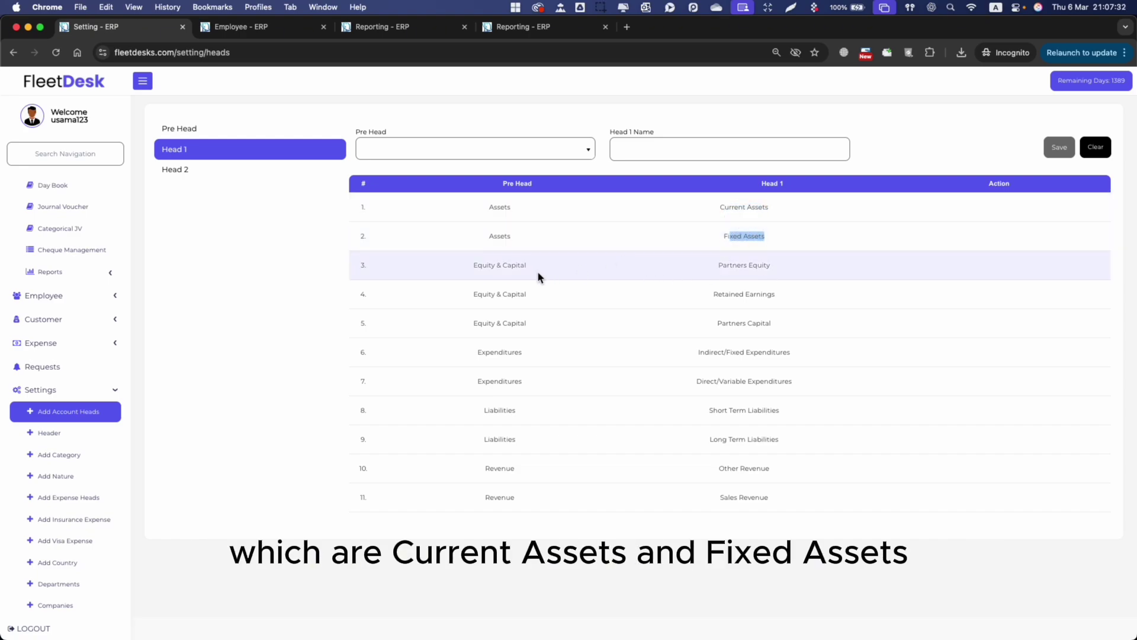
Point out the Partners Equity and Retained Earnings subcategories under Equity & Capital.
drag(472, 267, 506, 264)
click(729, 276)
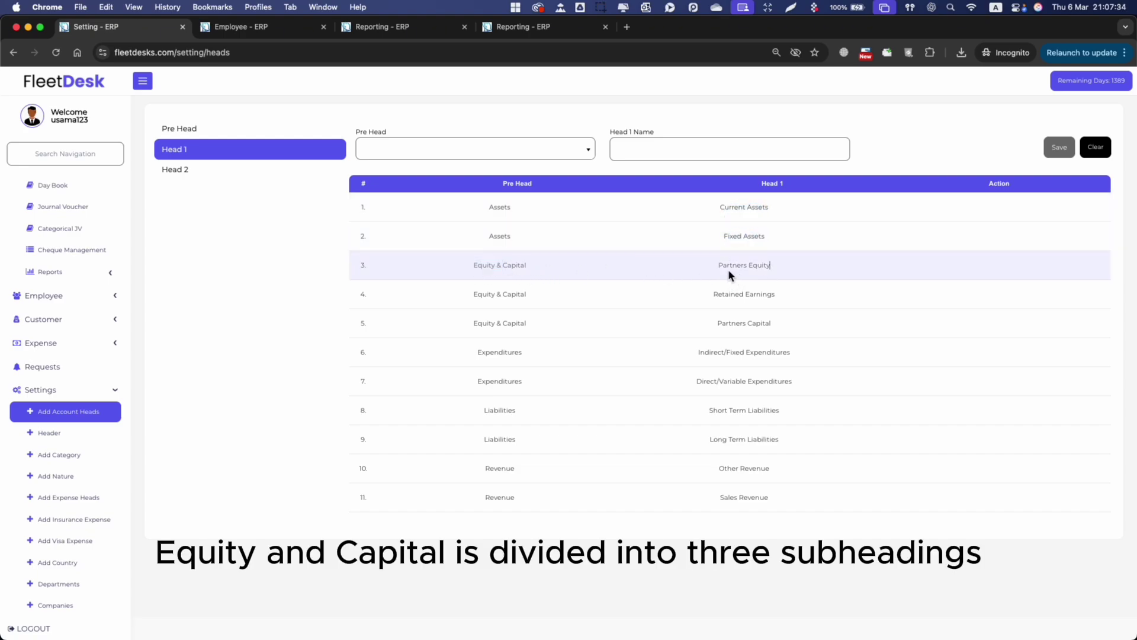
drag(726, 265, 771, 266)
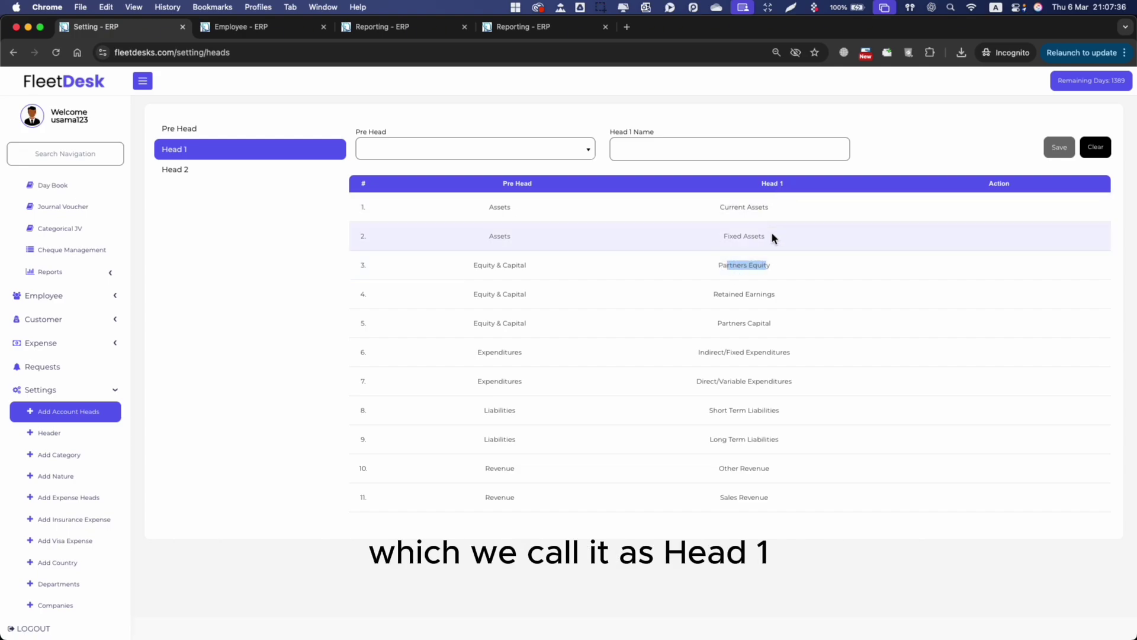
drag(713, 295, 771, 324)
Point out the Indirect/Fixed and Direct/Variable Expenditures subcategories under Expenditures.
click(499, 353)
double_click(499, 354)
drag(705, 352, 788, 354)
drag(710, 352, 815, 356)
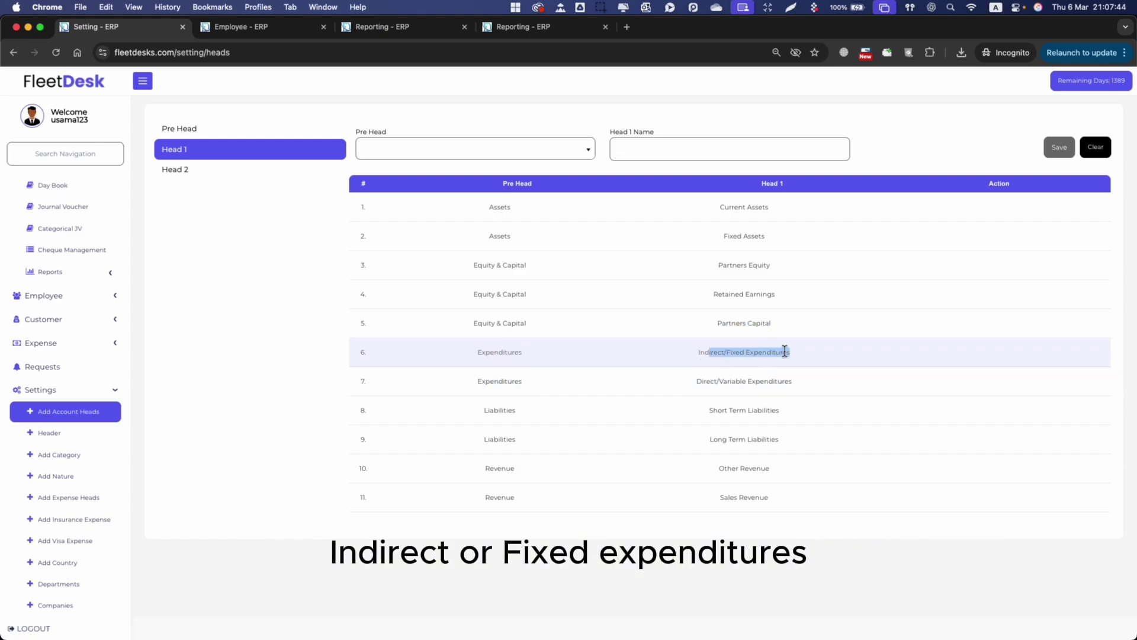
drag(717, 381, 785, 384)
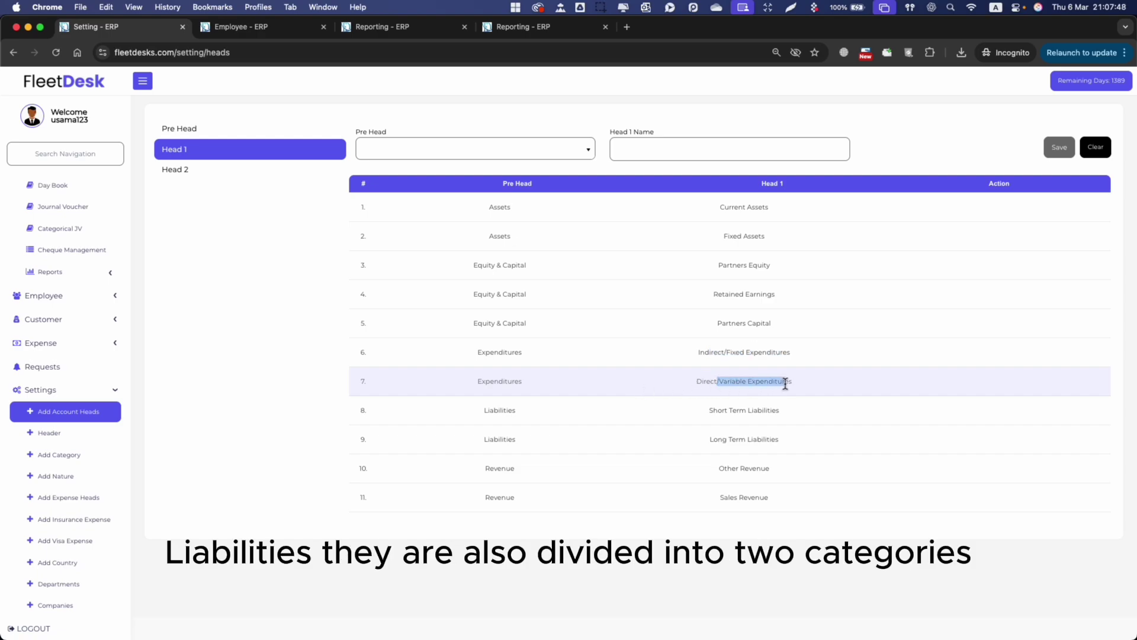
Point out Short Term Liabilities, Long Term Liabilities and the Other Revenue subcategory.
drag(717, 408, 806, 407)
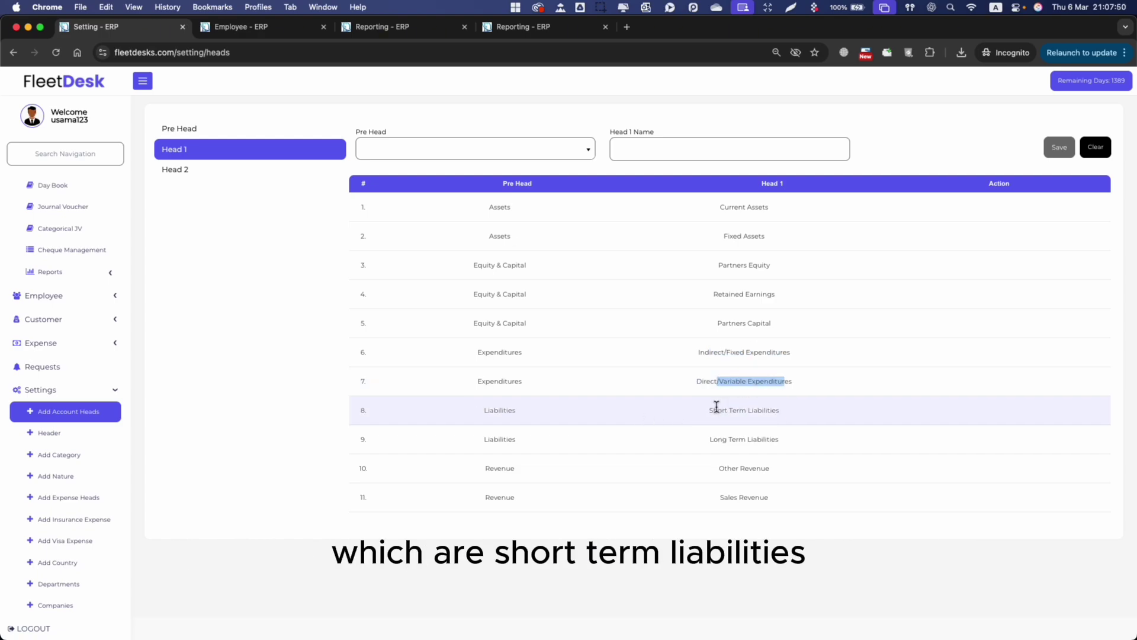
drag(714, 439, 812, 442)
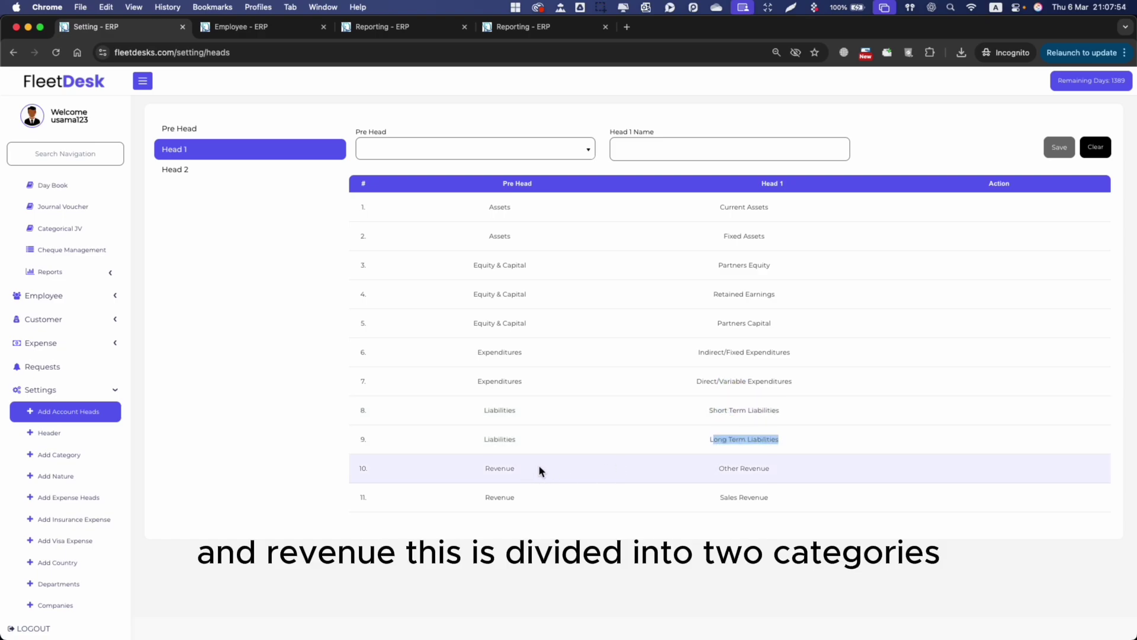
drag(720, 468, 810, 471)
click(731, 493)
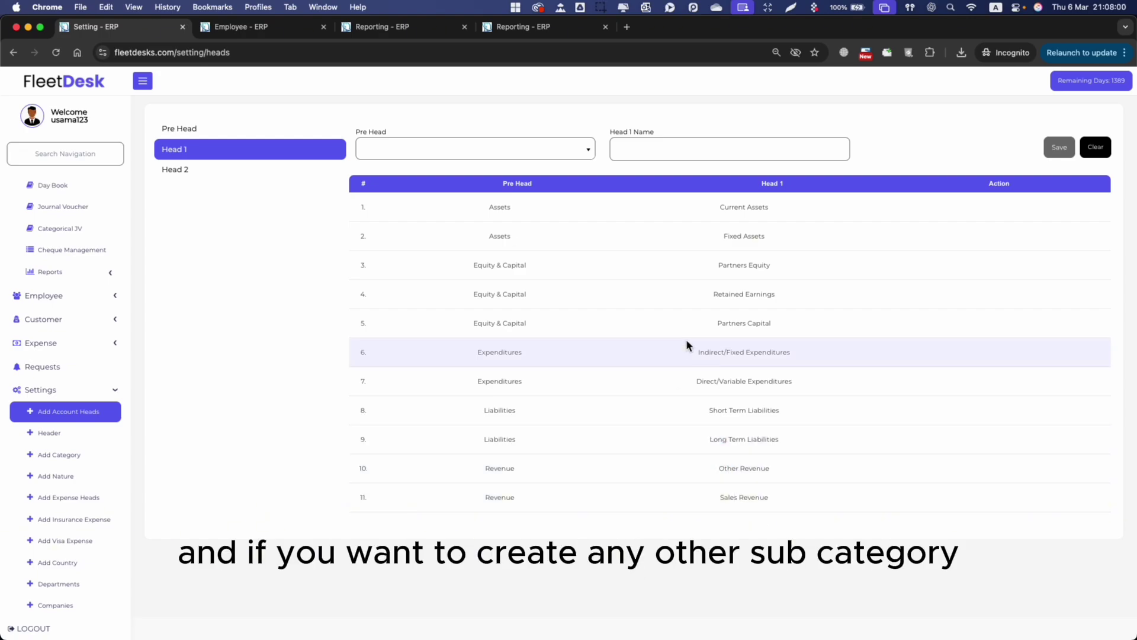
Add and save a Head 1 entry named 'xxxxx' under the Revenue pre head.
click(471, 155)
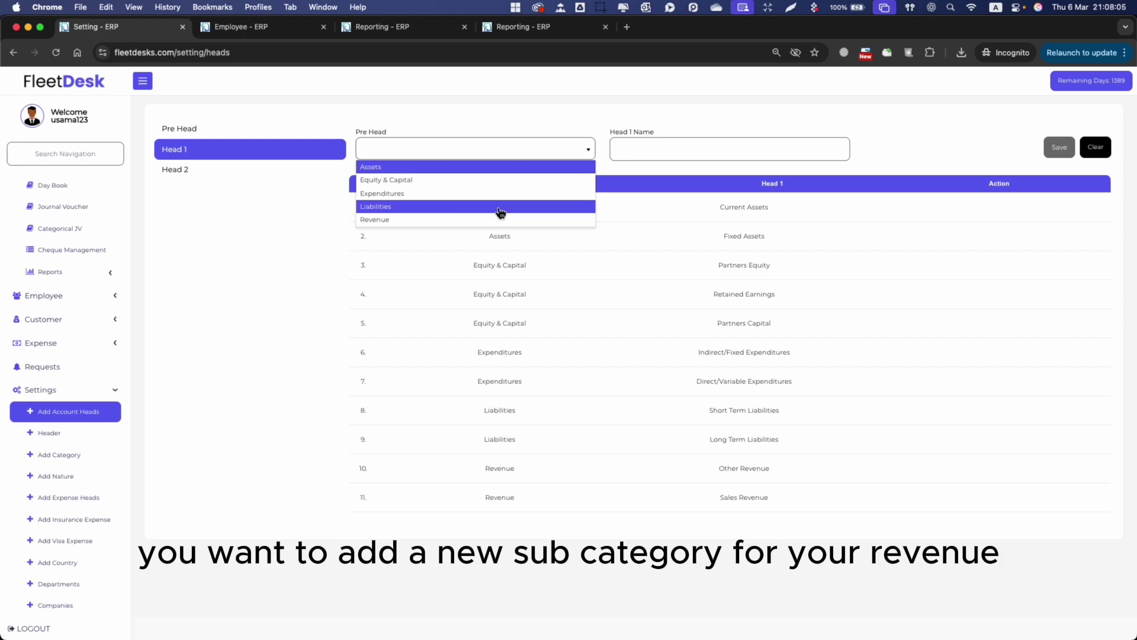
click(476, 220)
click(730, 151)
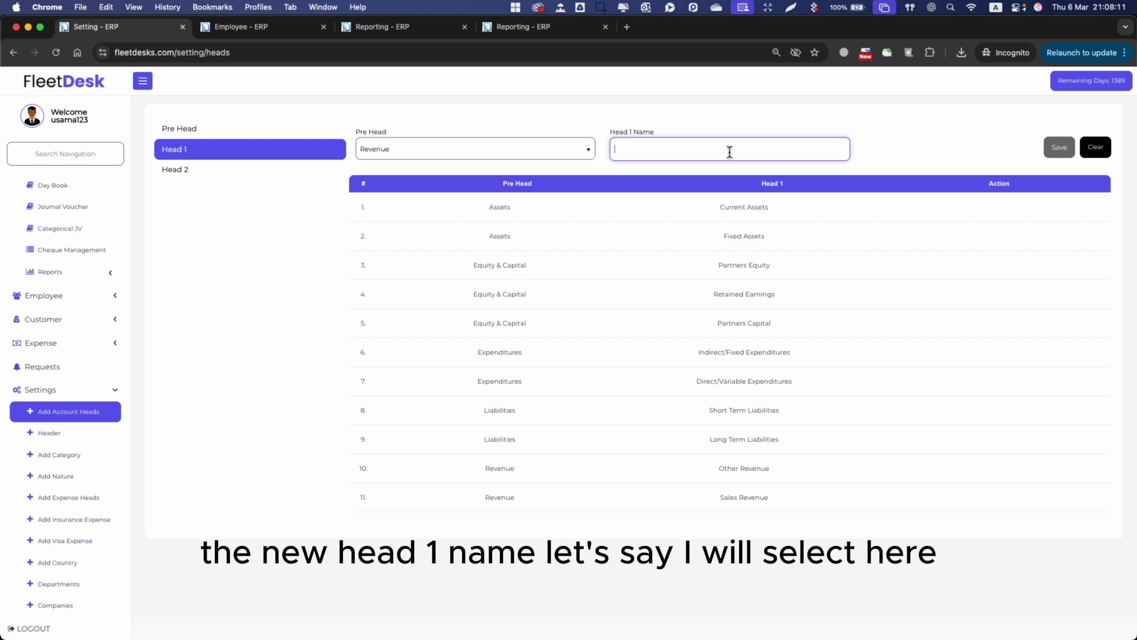
text(xxxxxxx)
click(1060, 147)
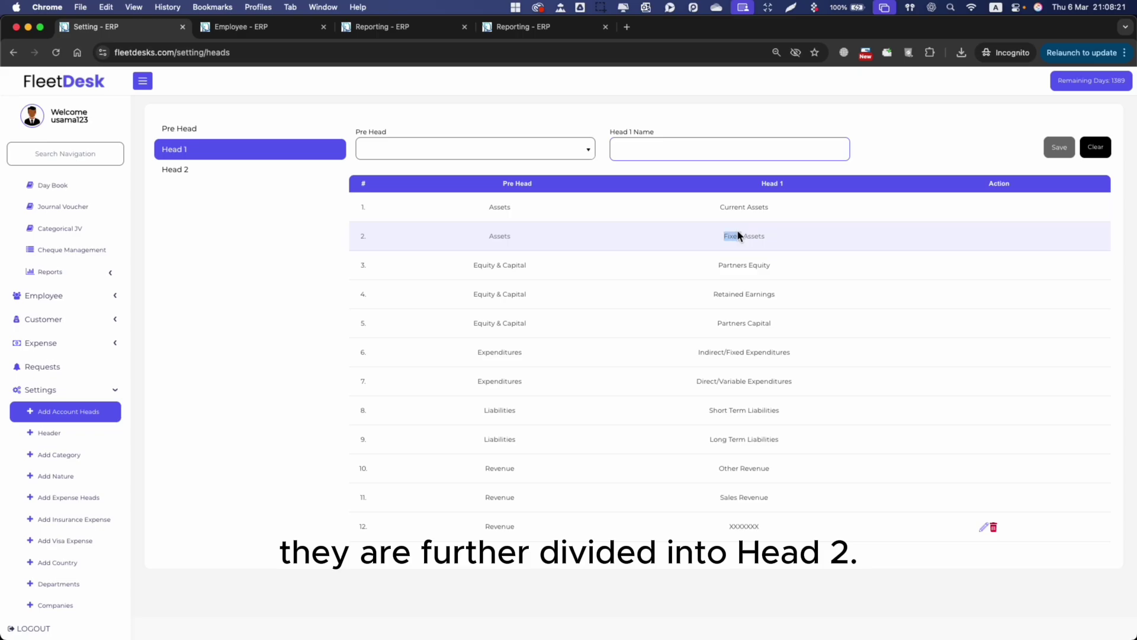
Show the Head 2 list and scroll through ledger heads like Stock, Cash and Bank Balance.
click(249, 168)
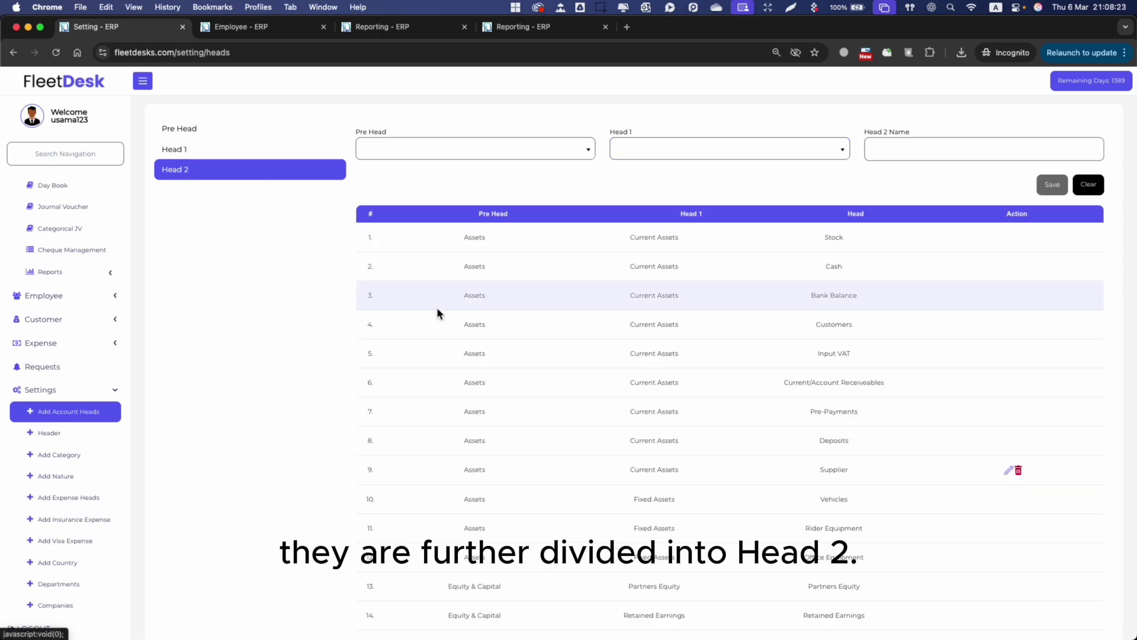
scroll(587, 420, down, 12)
scroll(587, 419, down, 6)
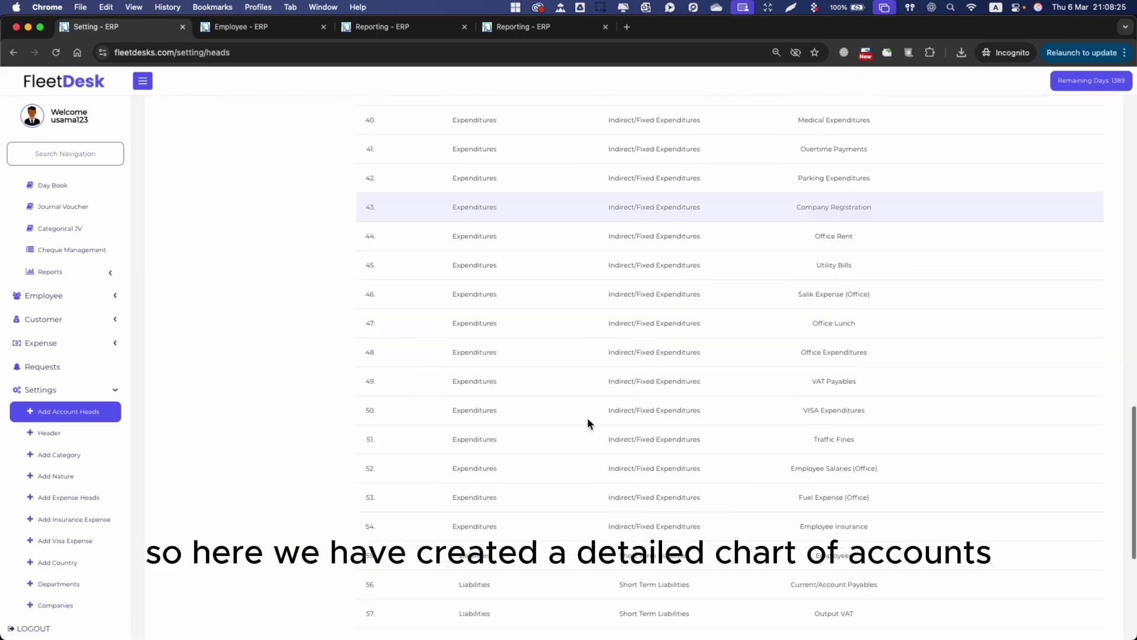
scroll(587, 418, up, 20)
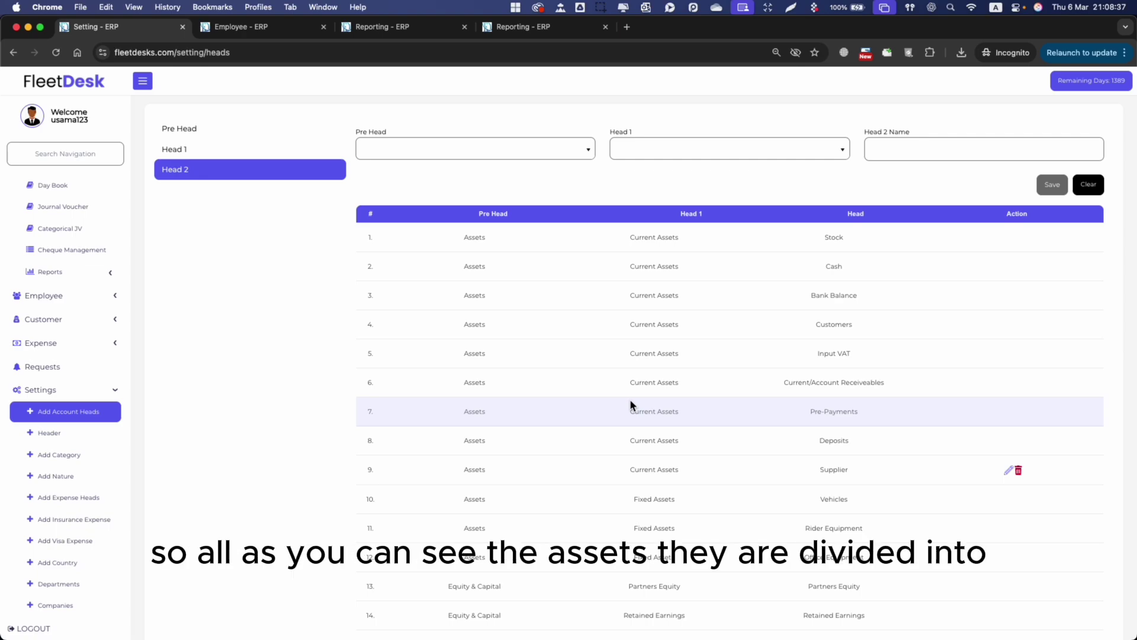
scroll(630, 406, down, 1)
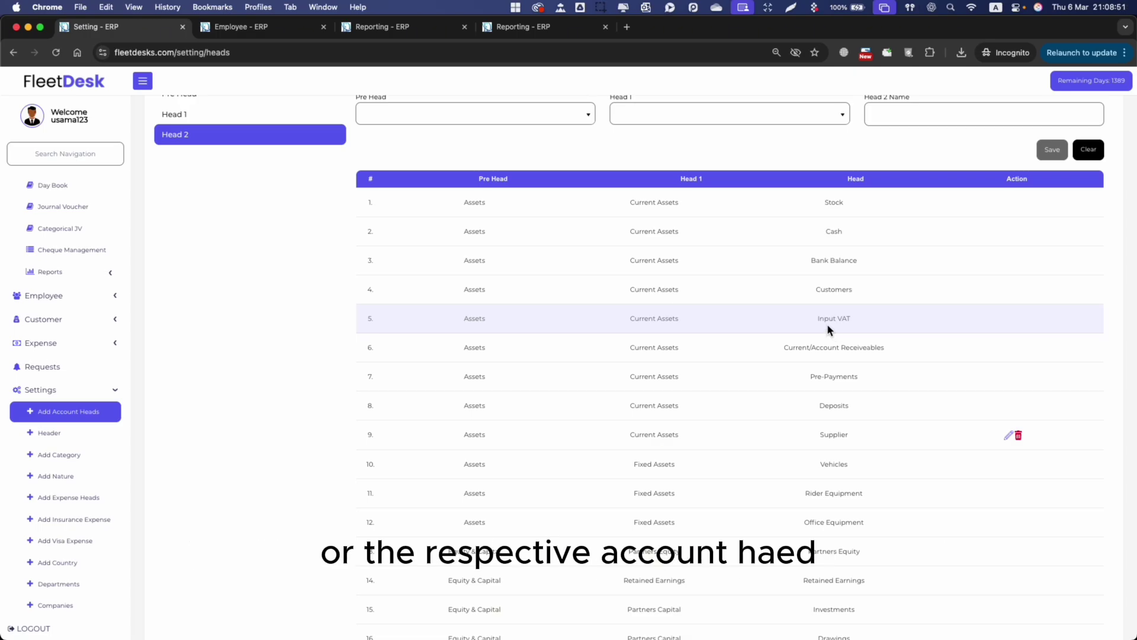
scroll(822, 339, down, 4)
scroll(822, 339, down, 15)
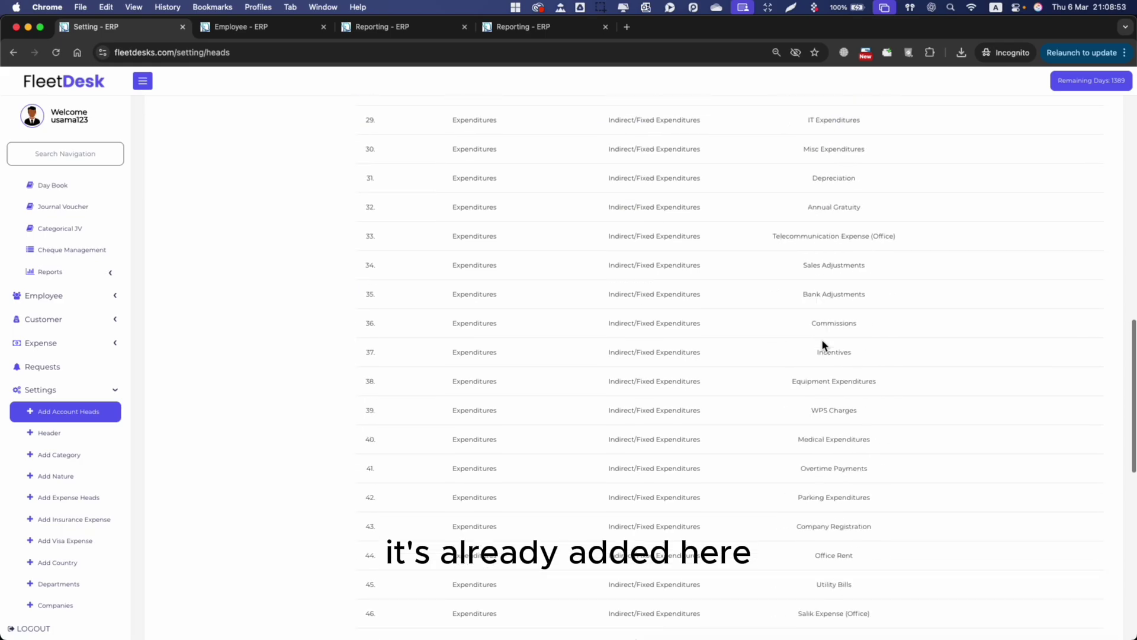
scroll(822, 338, up, 20)
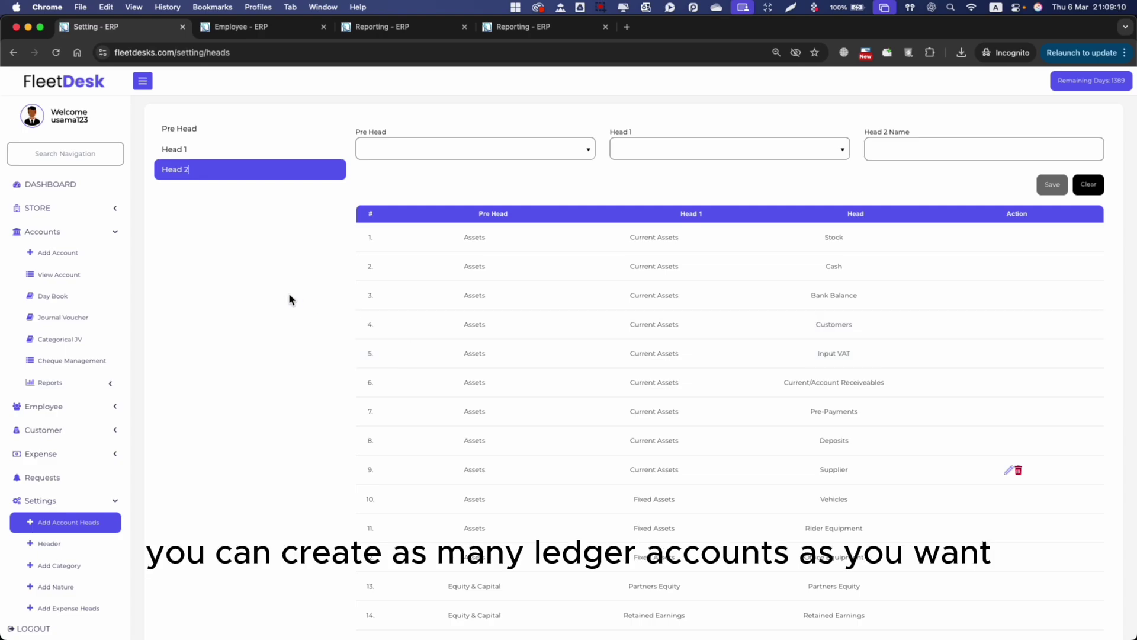
scroll(30, 284, up, 1)
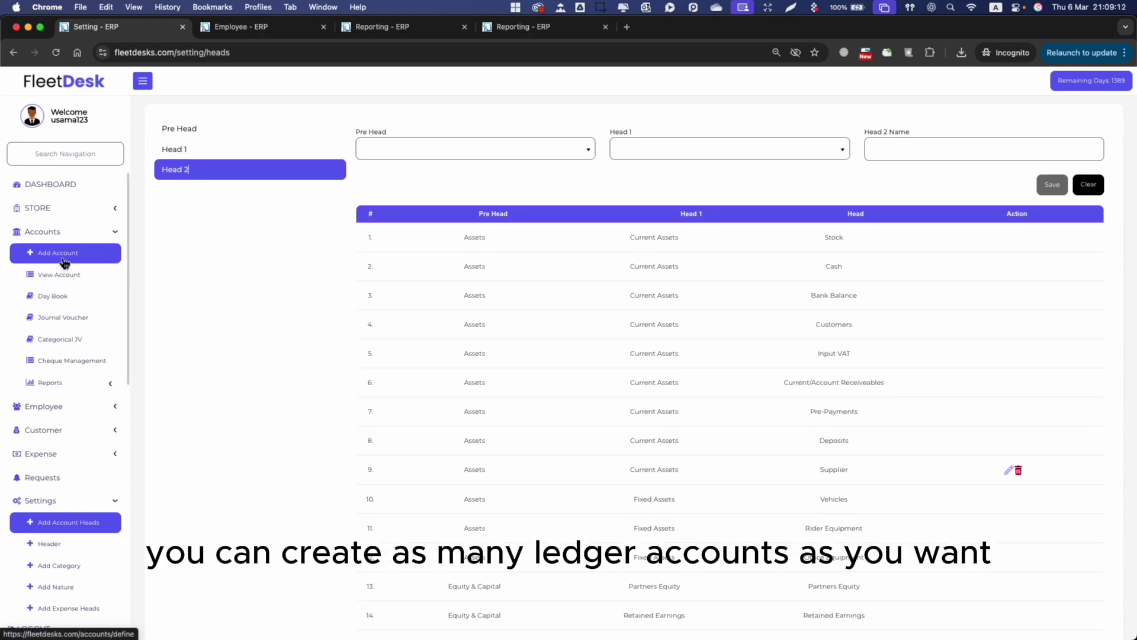
Open the Accounts List and browse its 160 accounts, marking the Quiqup account.
click(63, 274)
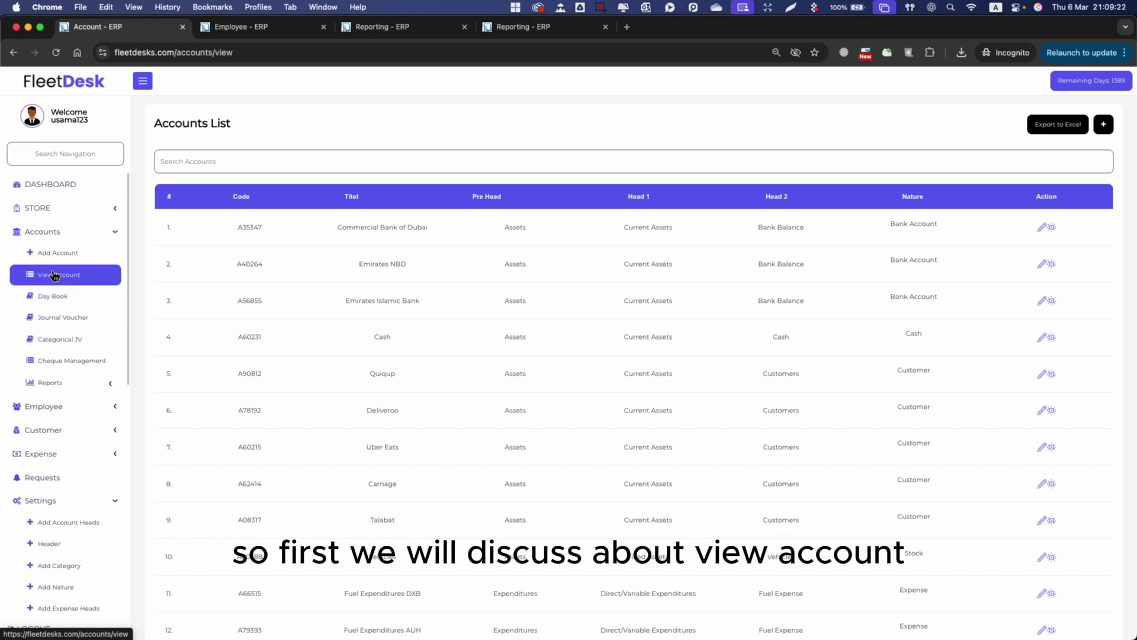
scroll(368, 445, down, 7)
scroll(368, 445, up, 3)
scroll(369, 446, up, 4)
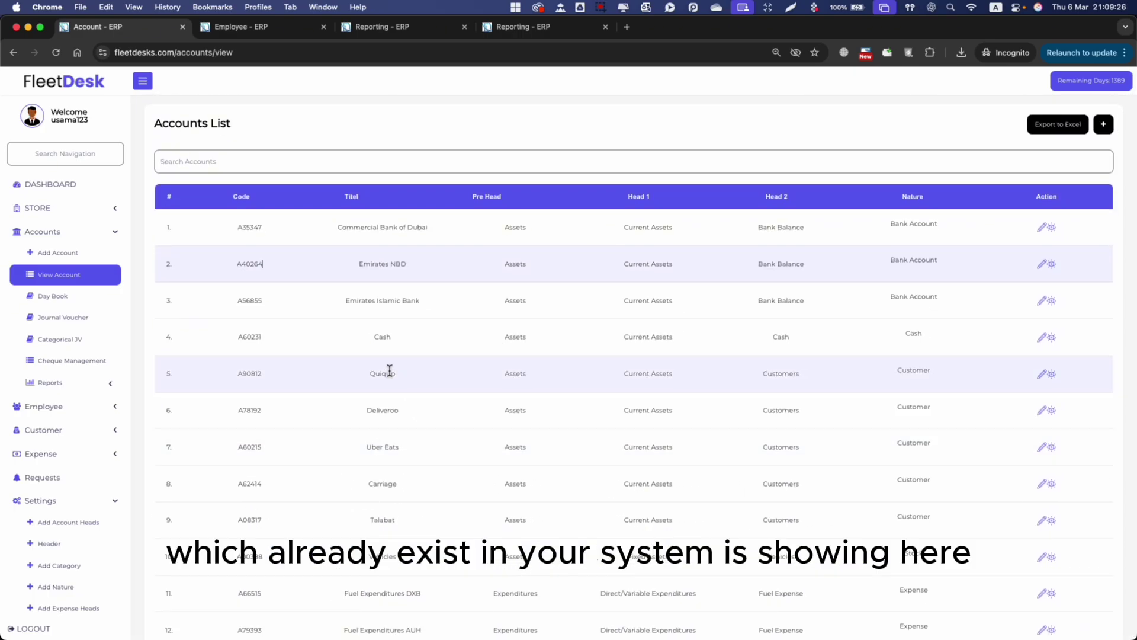
drag(351, 228, 395, 228)
double_click(379, 373)
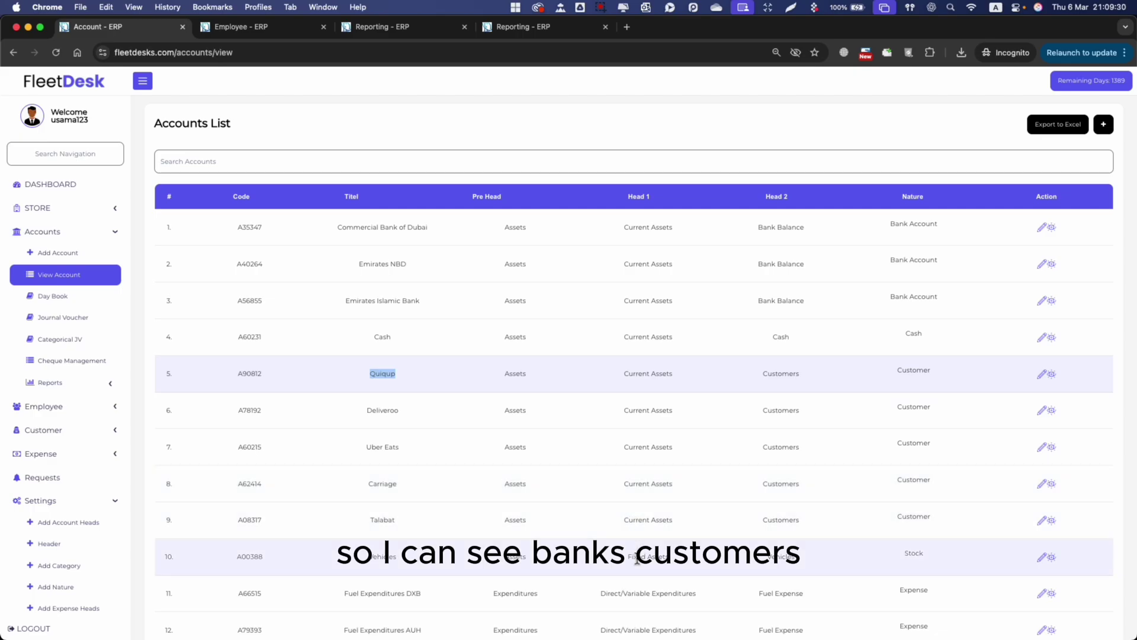
scroll(555, 481, down, 7)
scroll(556, 481, up, 8)
click(378, 335)
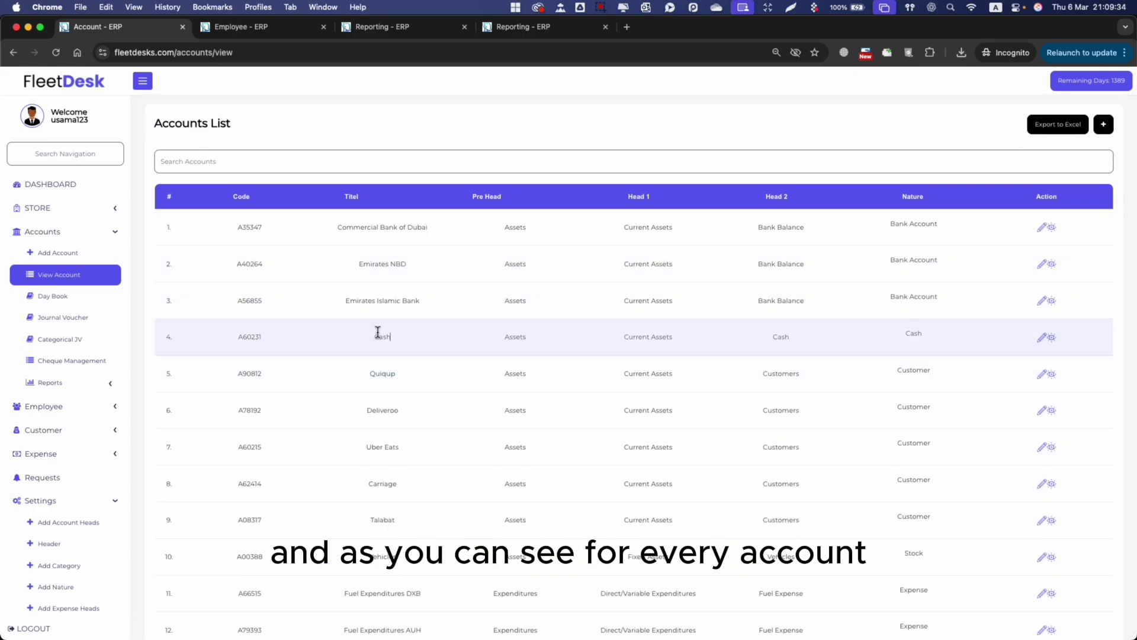
Point out the first account's Bank Balance head, then bring up a blank Account Defining form.
drag(487, 200, 538, 250)
double_click(769, 215)
click(900, 227)
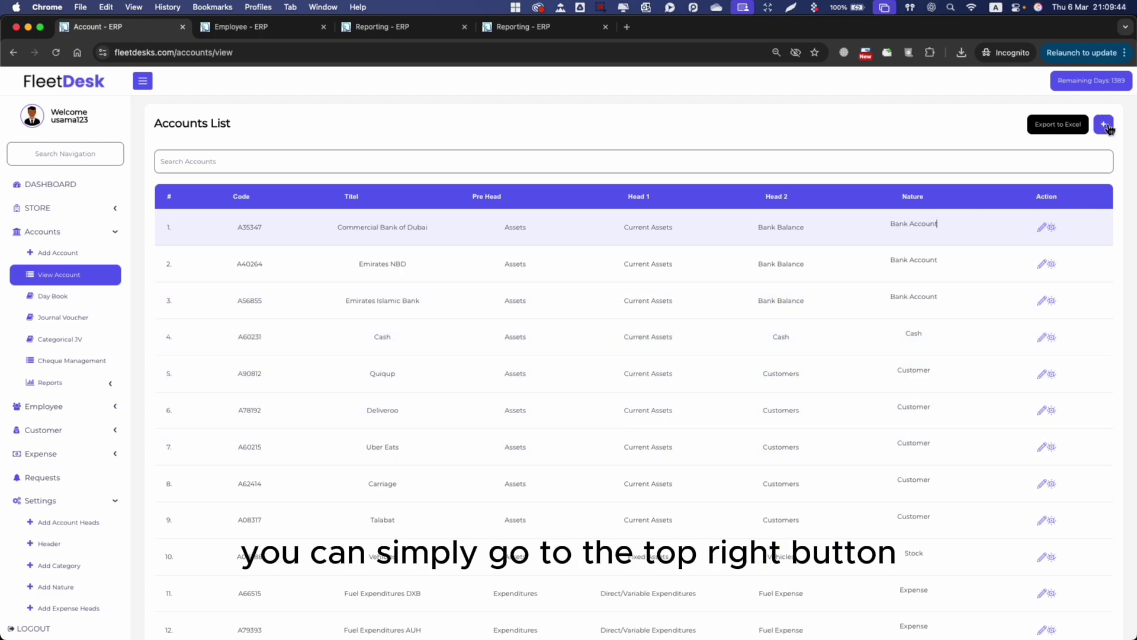
click(89, 250)
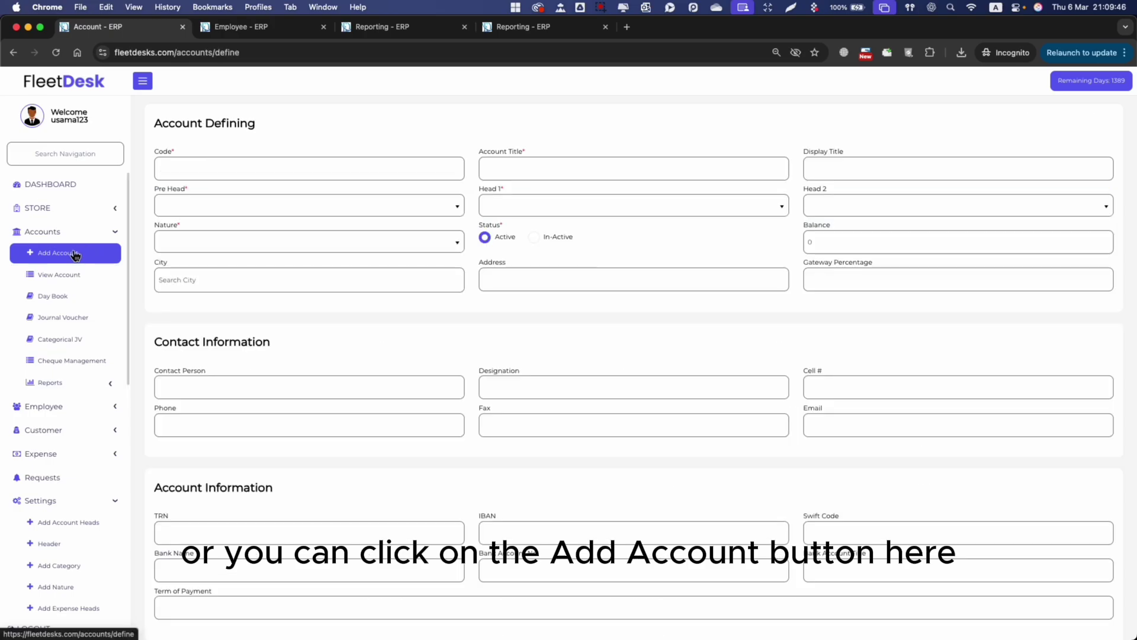
Replace the default account code A74596 with a custom account code.
click(253, 167)
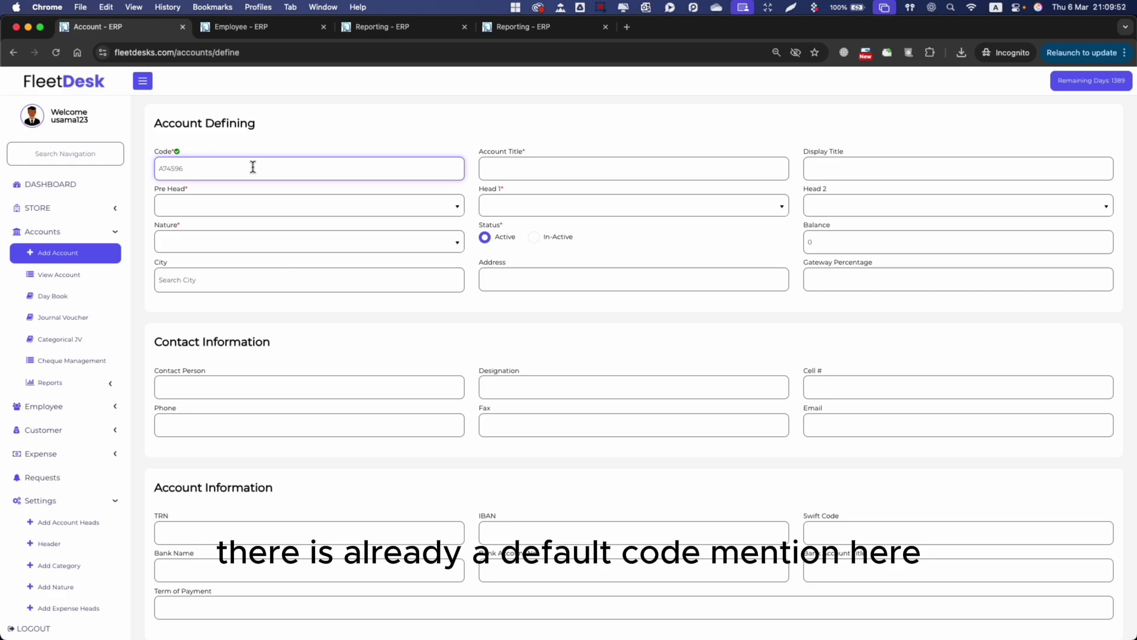
drag(229, 170, 160, 170)
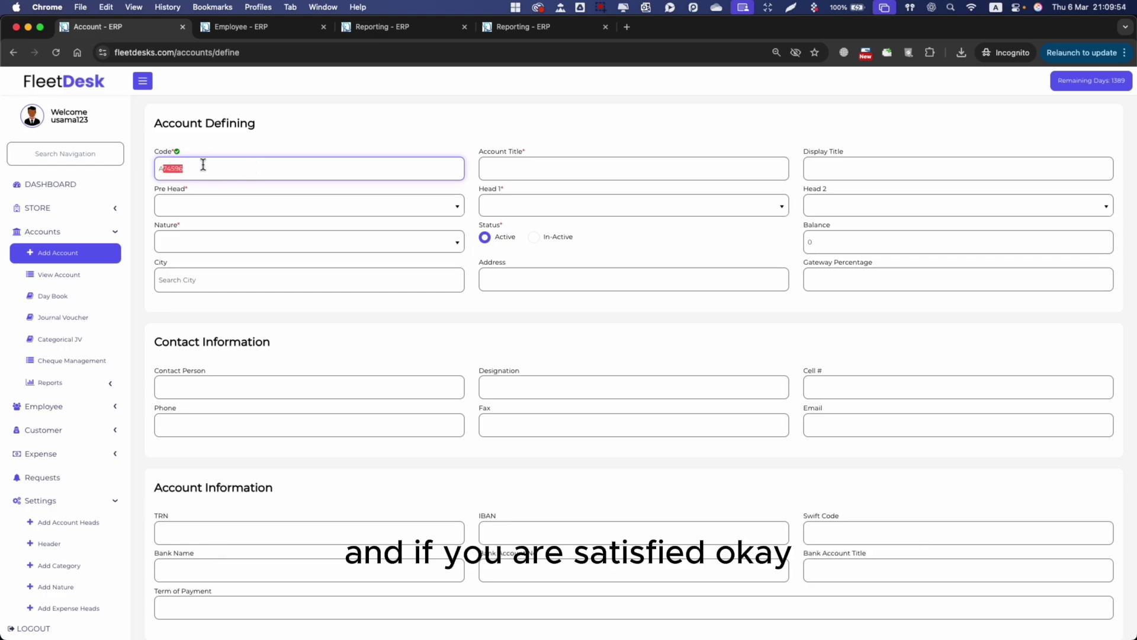
click(203, 165)
double_click(229, 163)
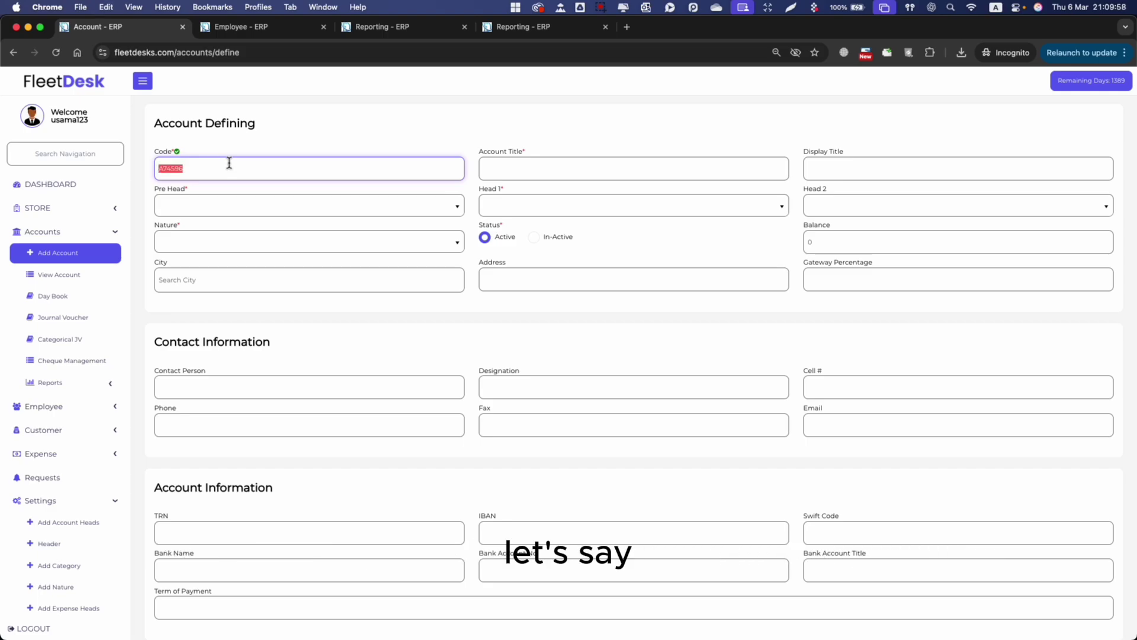
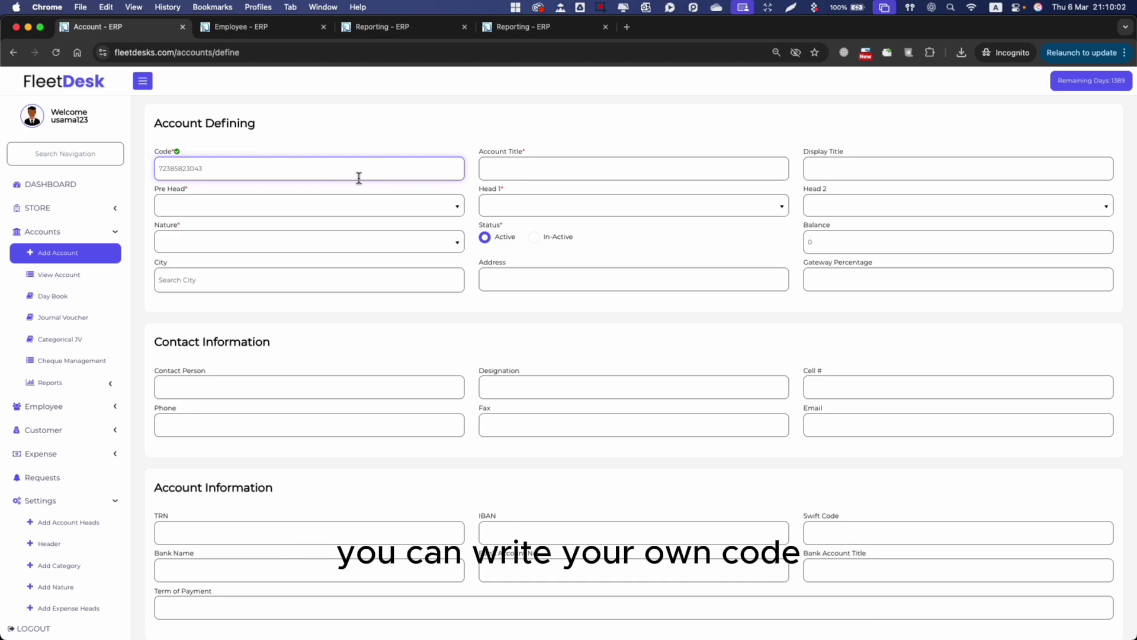
Set the Account Title to 'Mashreq Account' followed by the bank account number.
click(521, 170)
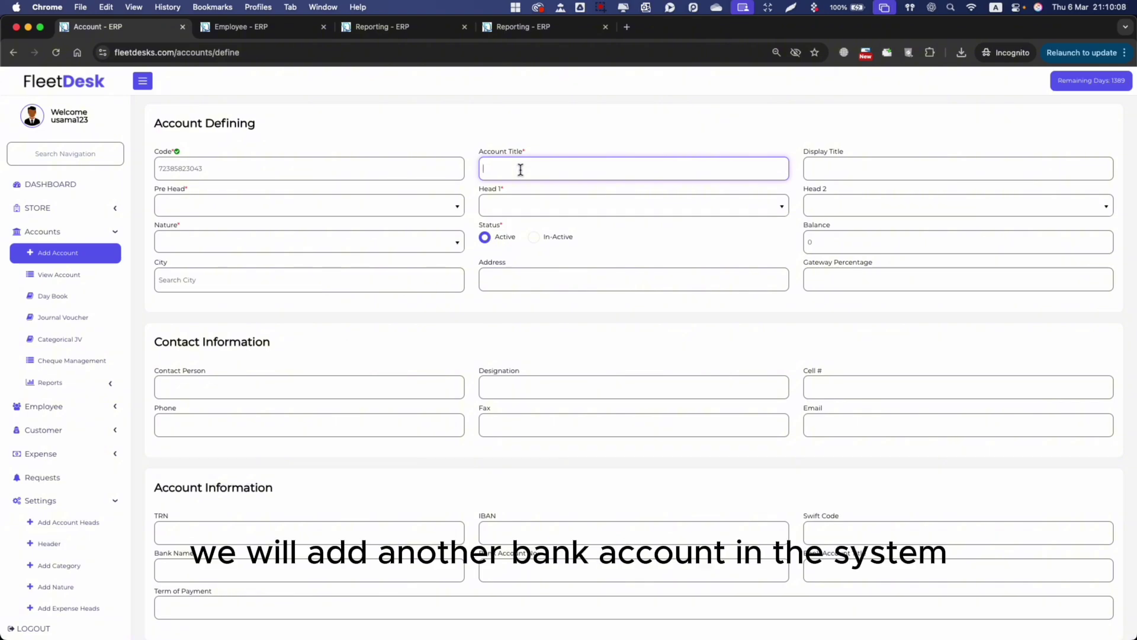
text(Mashre)
key(Tab)
click(567, 168)
text(q)
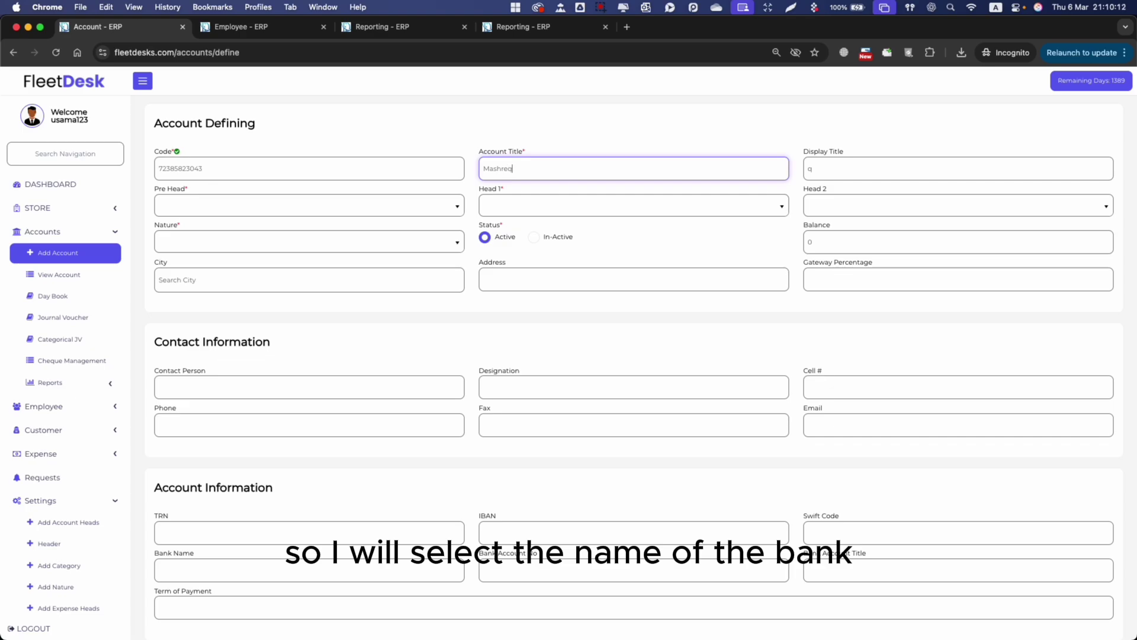
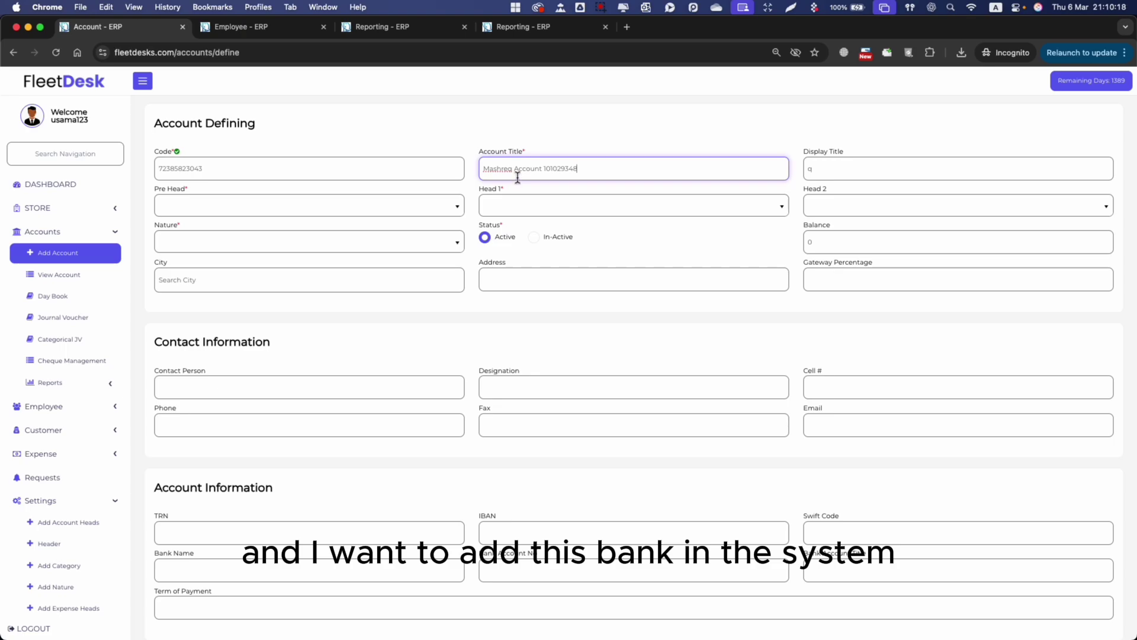
Classify the account under Assets › Current Assets › Bank Balance.
click(318, 204)
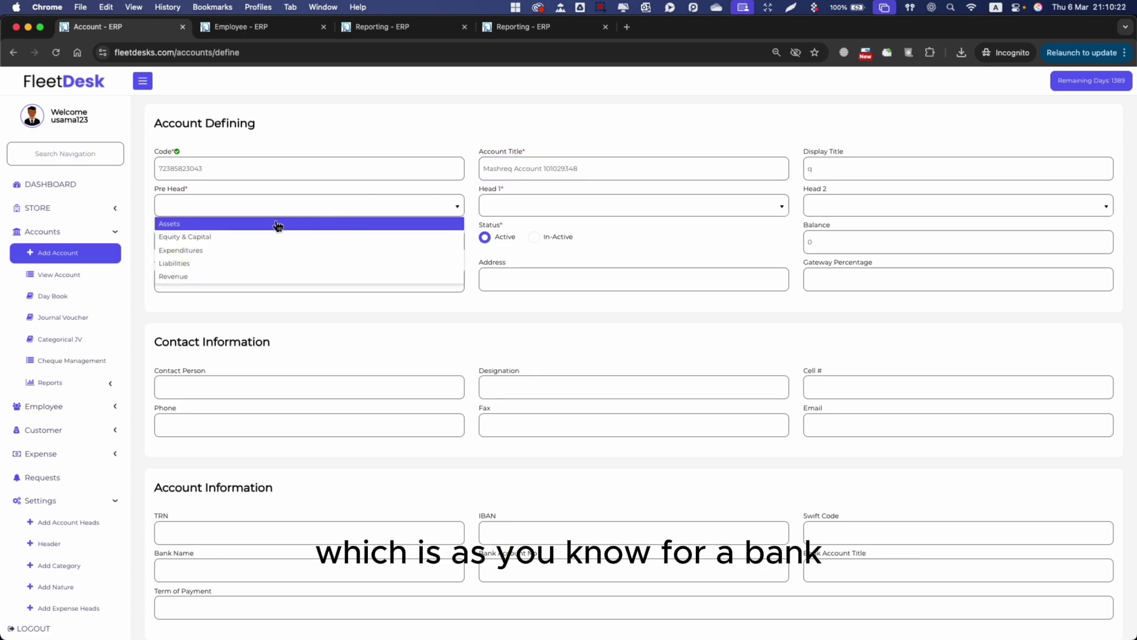
click(277, 223)
click(563, 208)
click(539, 223)
click(878, 198)
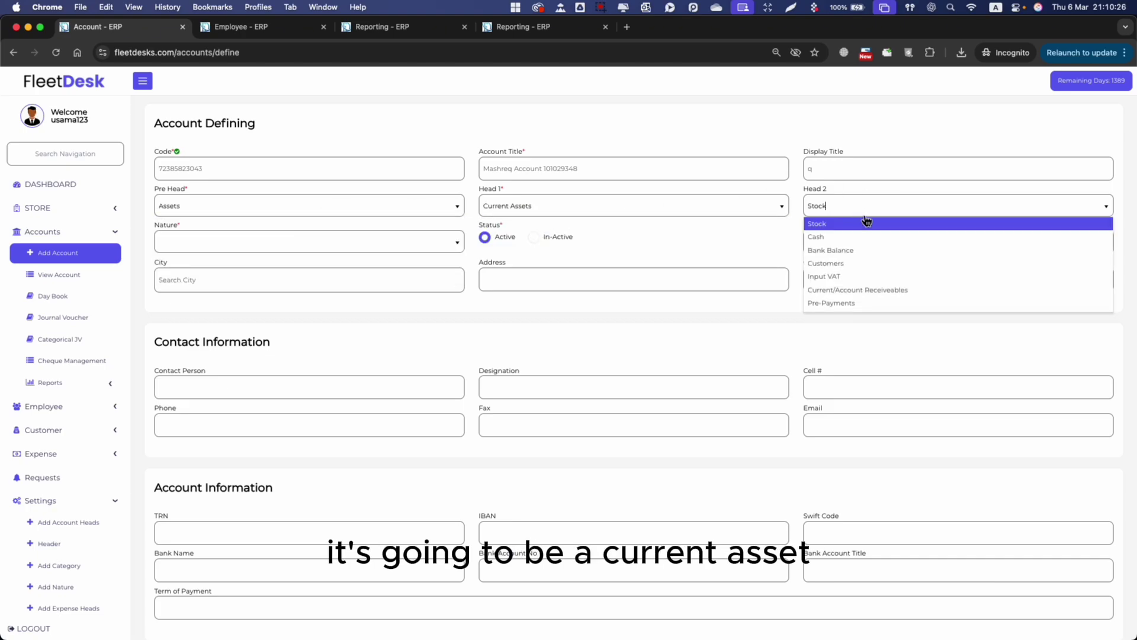
click(870, 254)
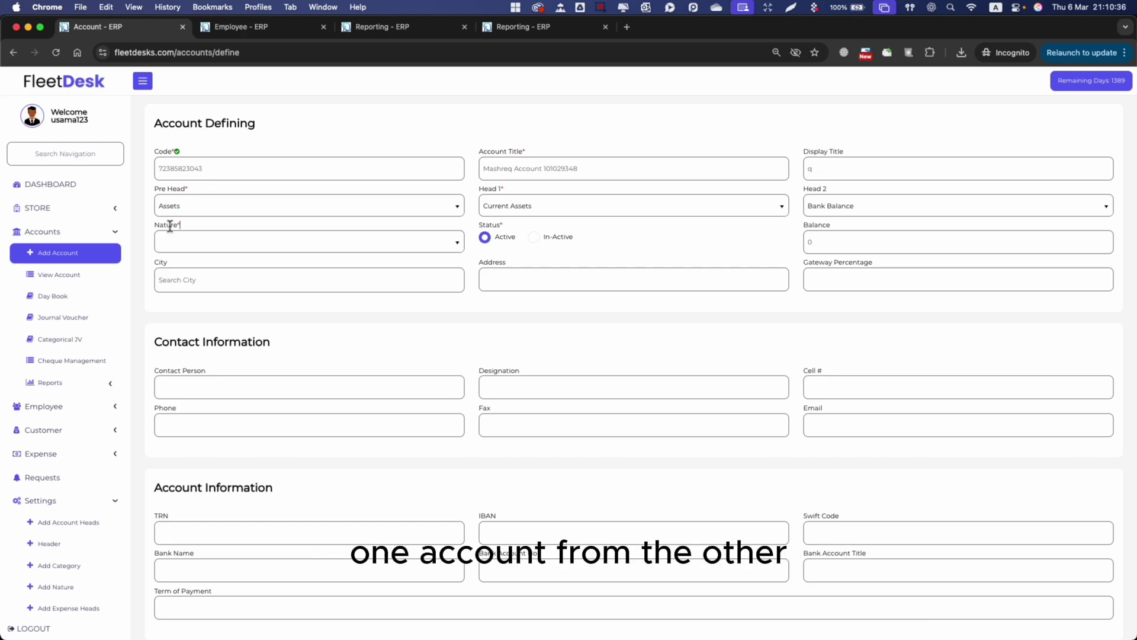
Set the account's Nature to Bank Account.
click(214, 241)
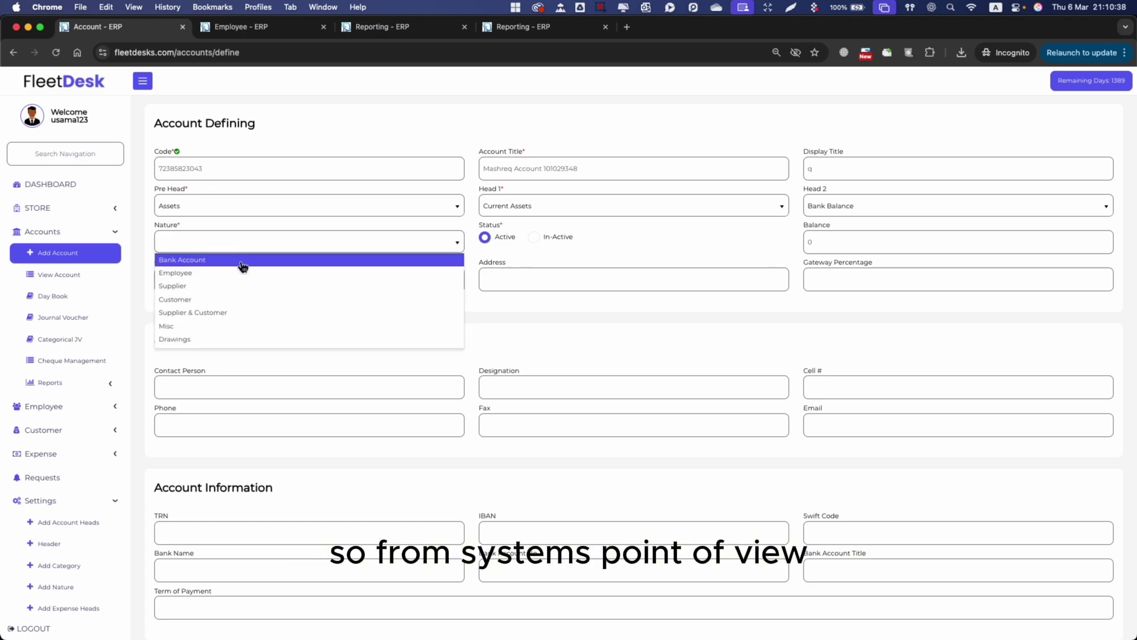
scroll(239, 305, down, 5)
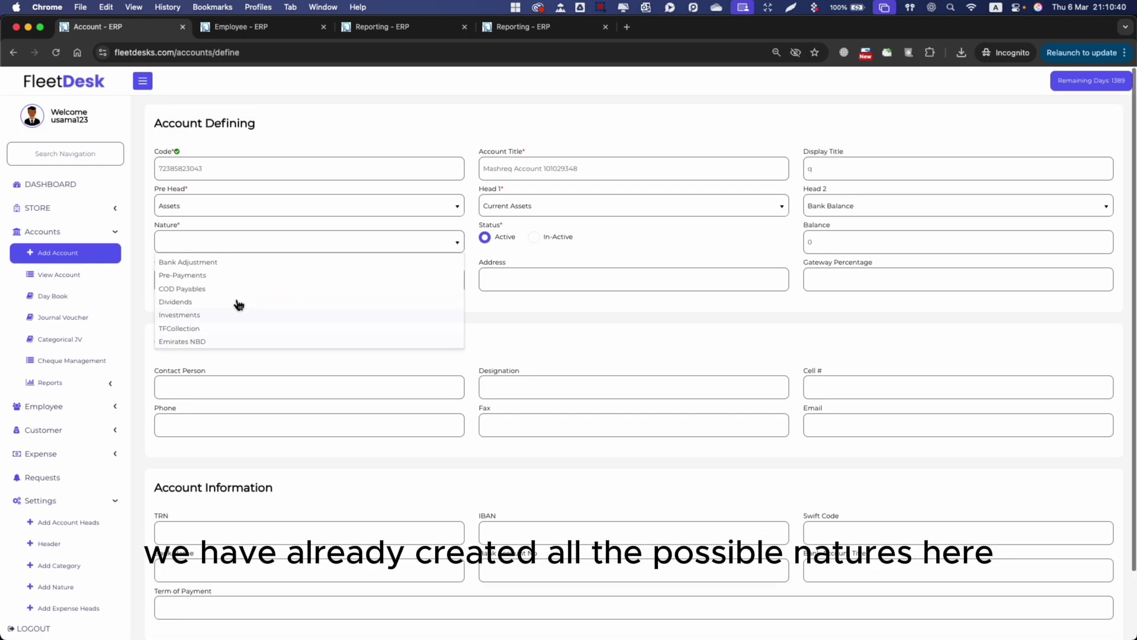
scroll(249, 304, up, 5)
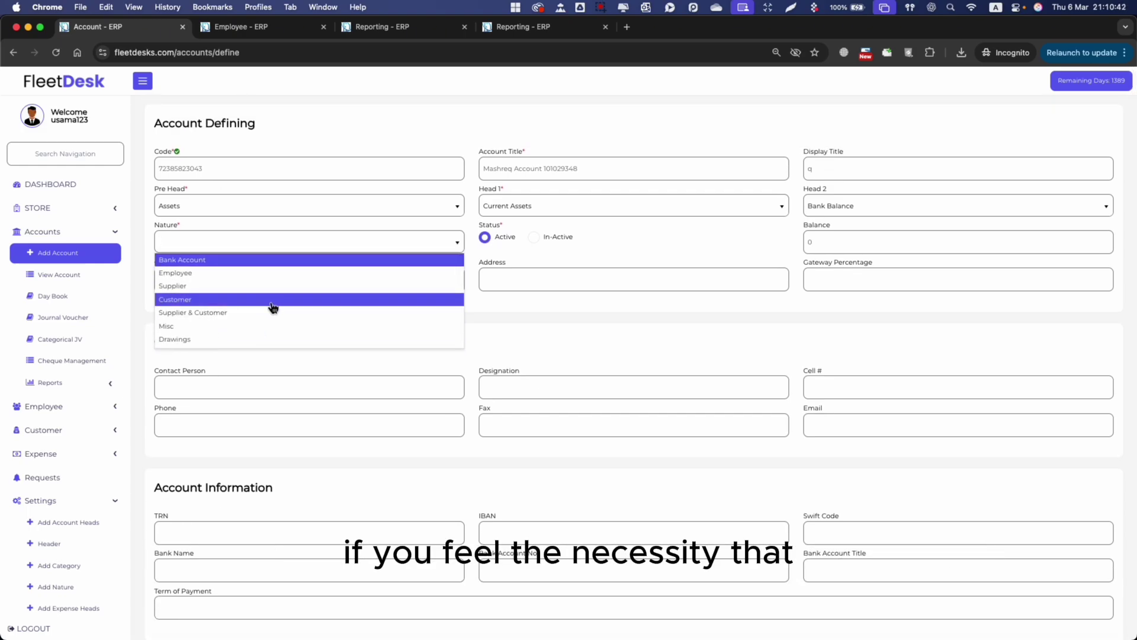
scroll(270, 317, down, 5)
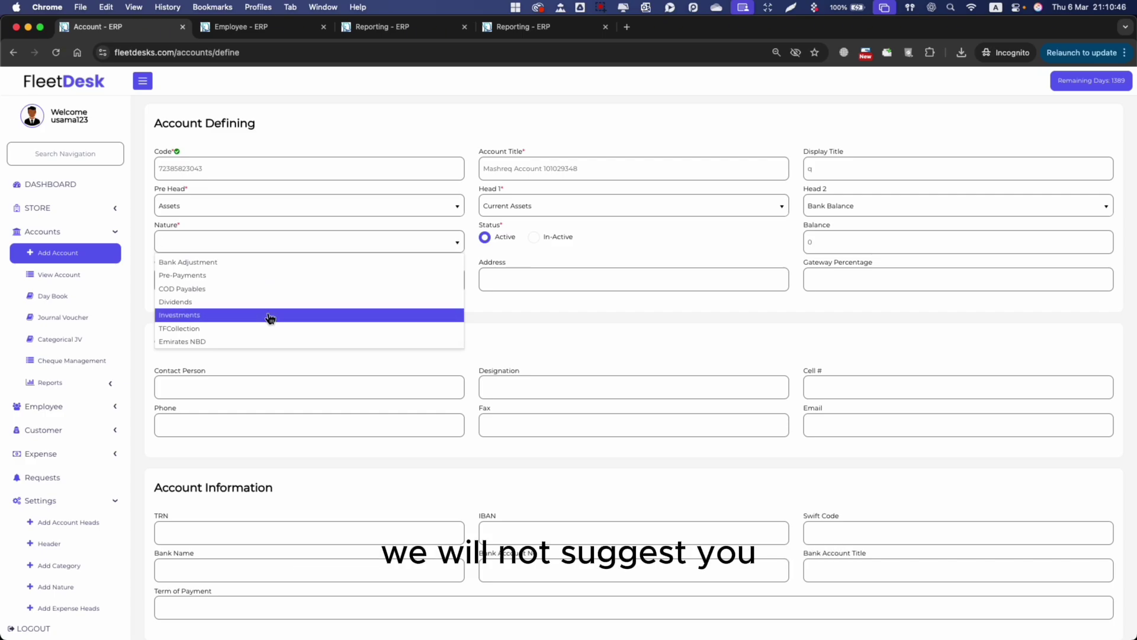
scroll(266, 301, up, 5)
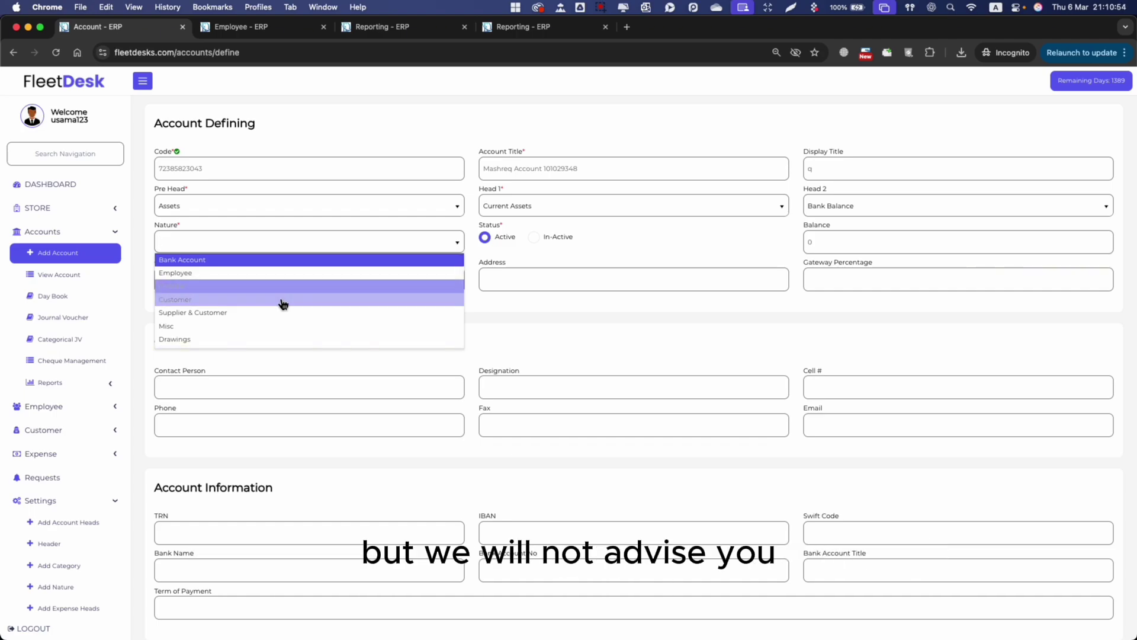
scroll(274, 313, down, 3)
scroll(274, 313, up, 3)
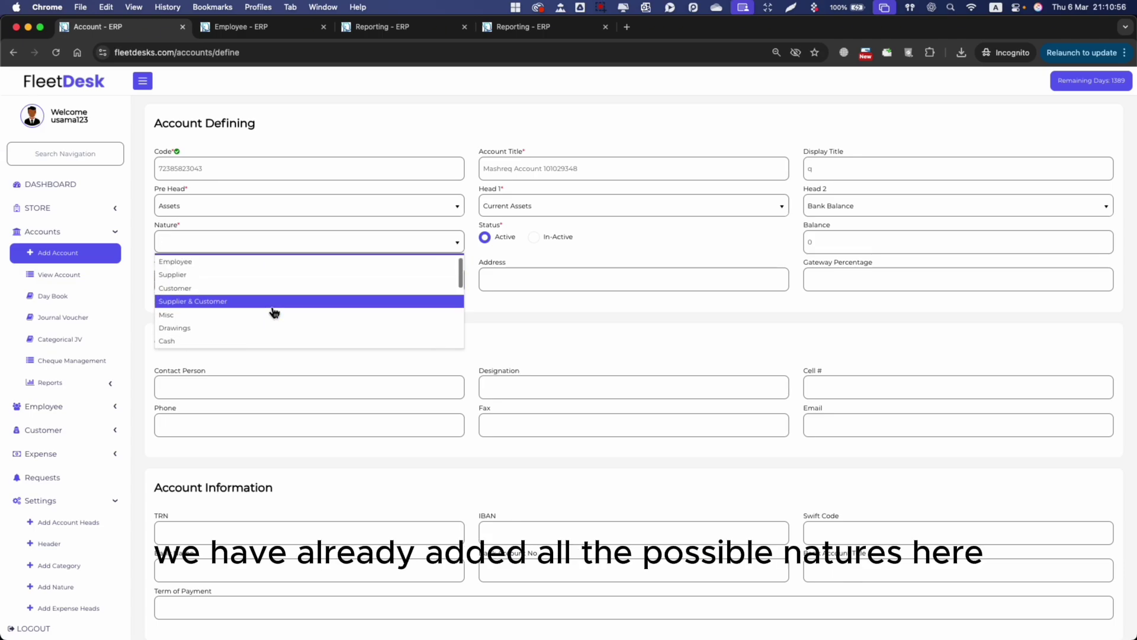
scroll(262, 327, down, 3)
scroll(264, 329, down, 1)
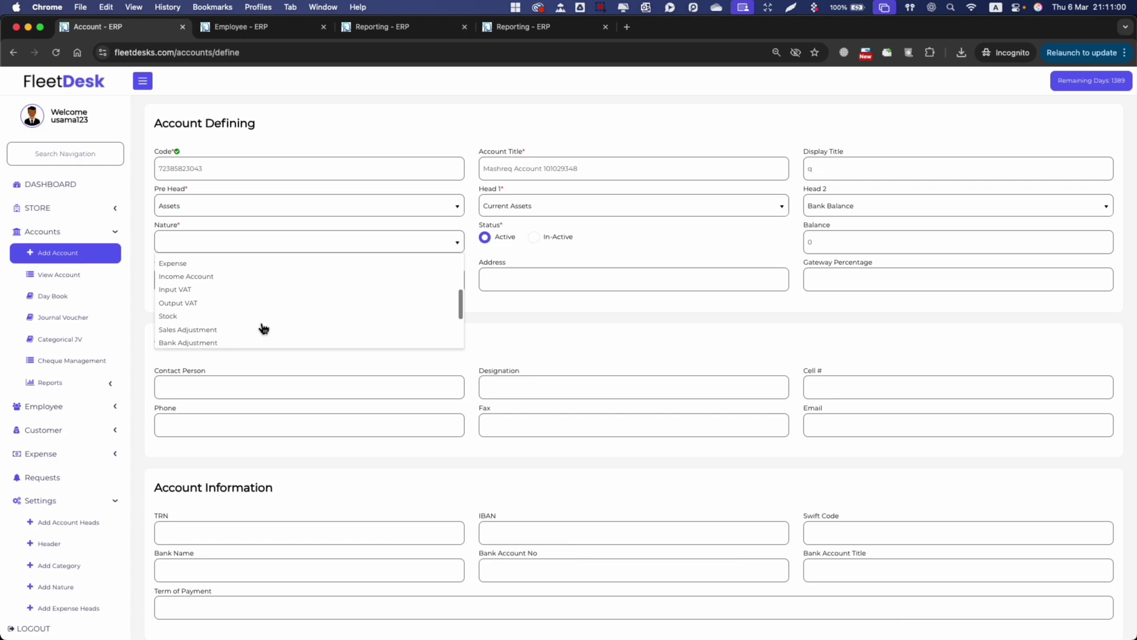
scroll(263, 329, down, 1)
scroll(263, 329, up, 5)
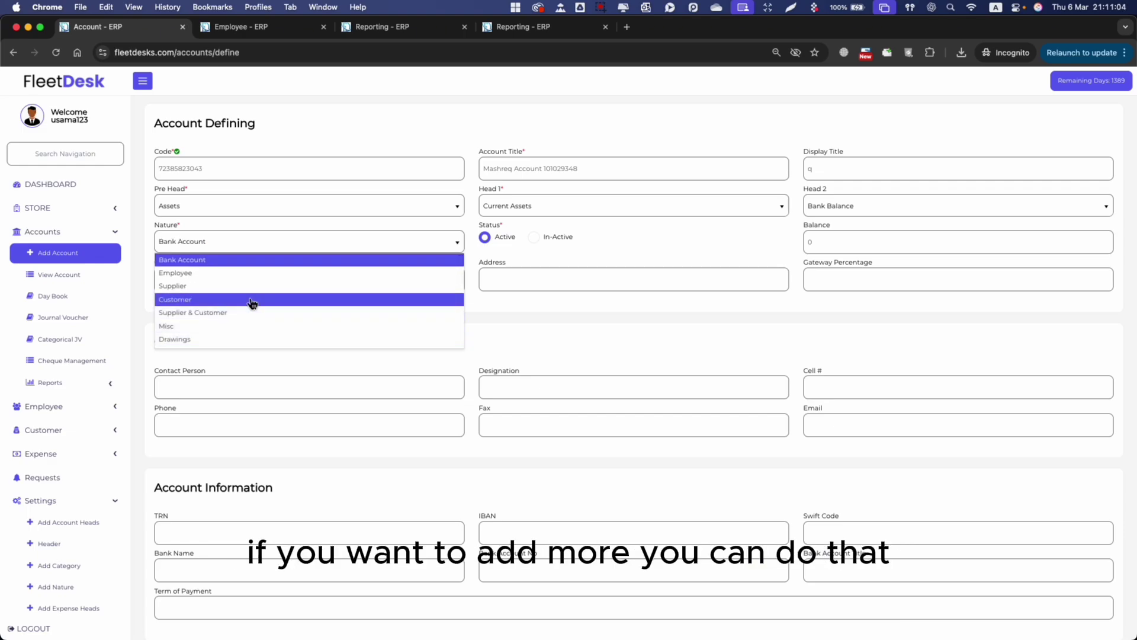
scroll(250, 302, down, 2)
scroll(250, 302, up, 3)
click(218, 260)
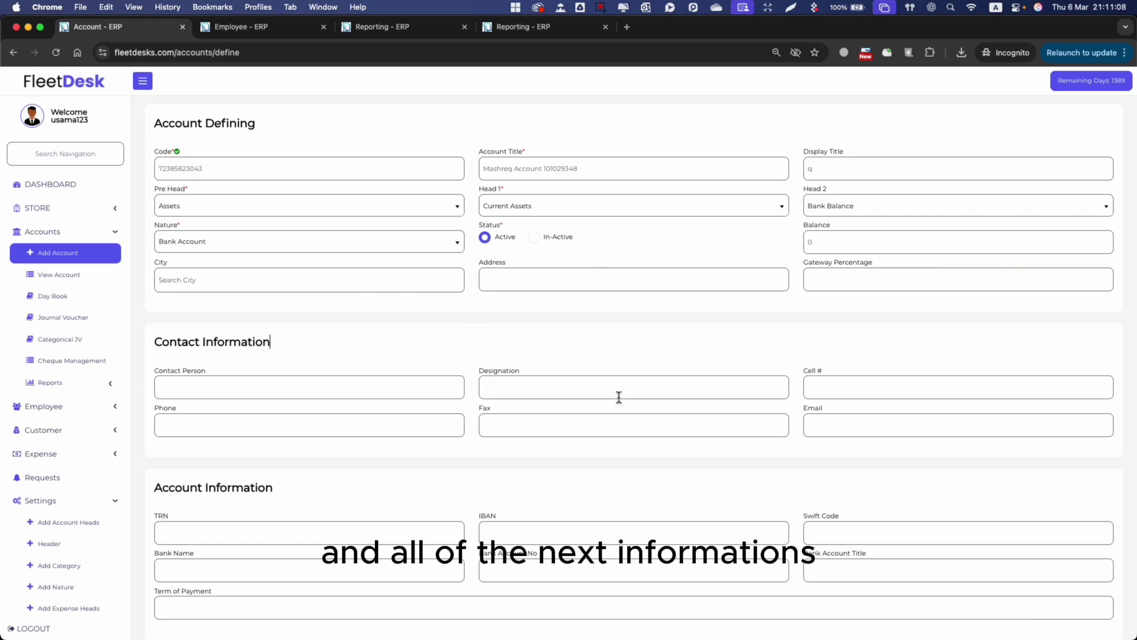
Save the bank account with the Contact Information and Account Information fields left blank.
scroll(539, 369, down, 3)
scroll(539, 368, up, 3)
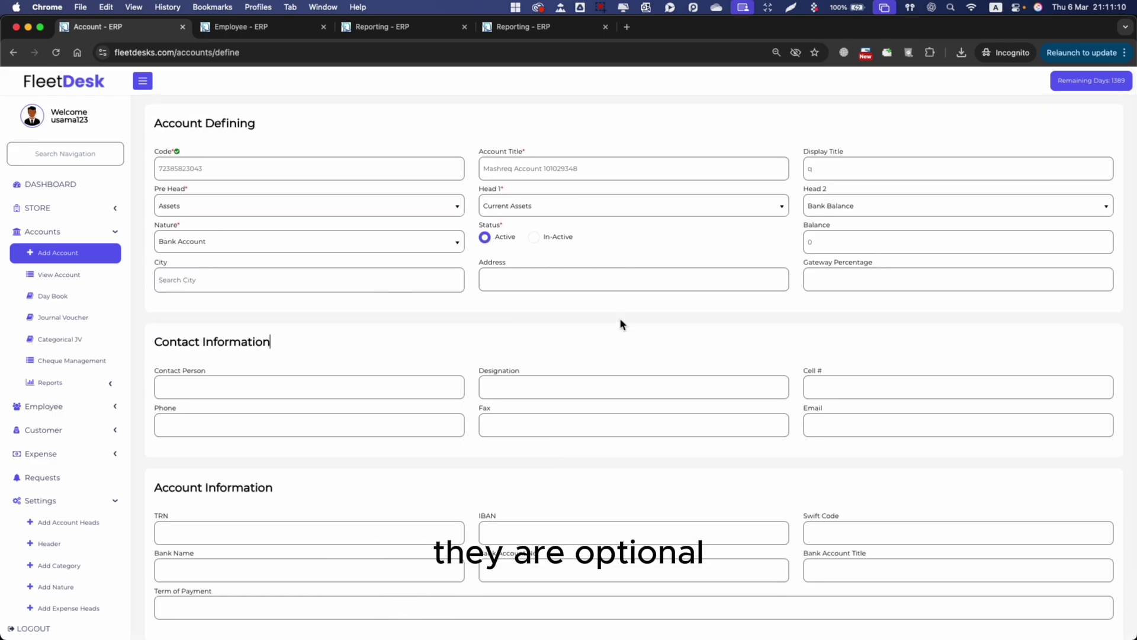
scroll(229, 288, down, 3)
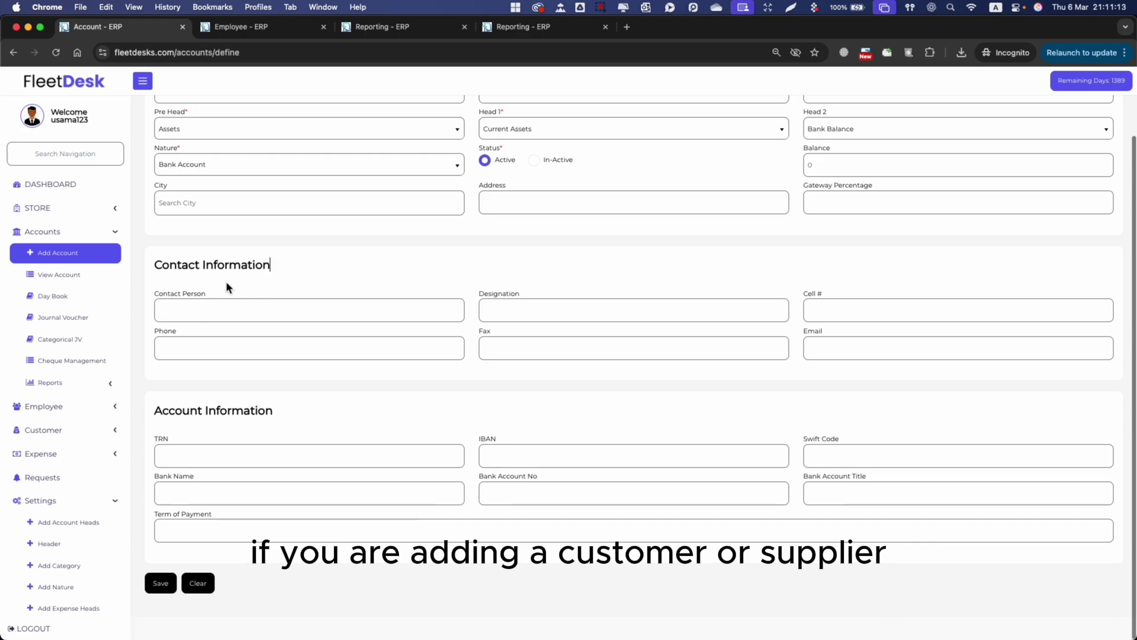
drag(182, 265, 243, 266)
click(246, 289)
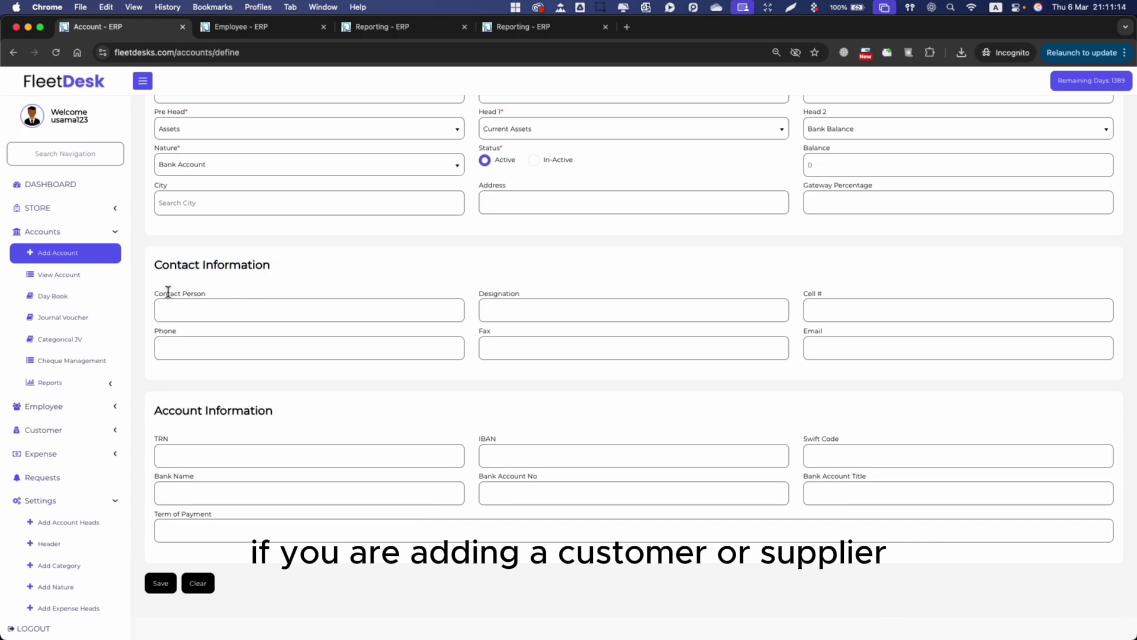
drag(167, 293, 277, 328)
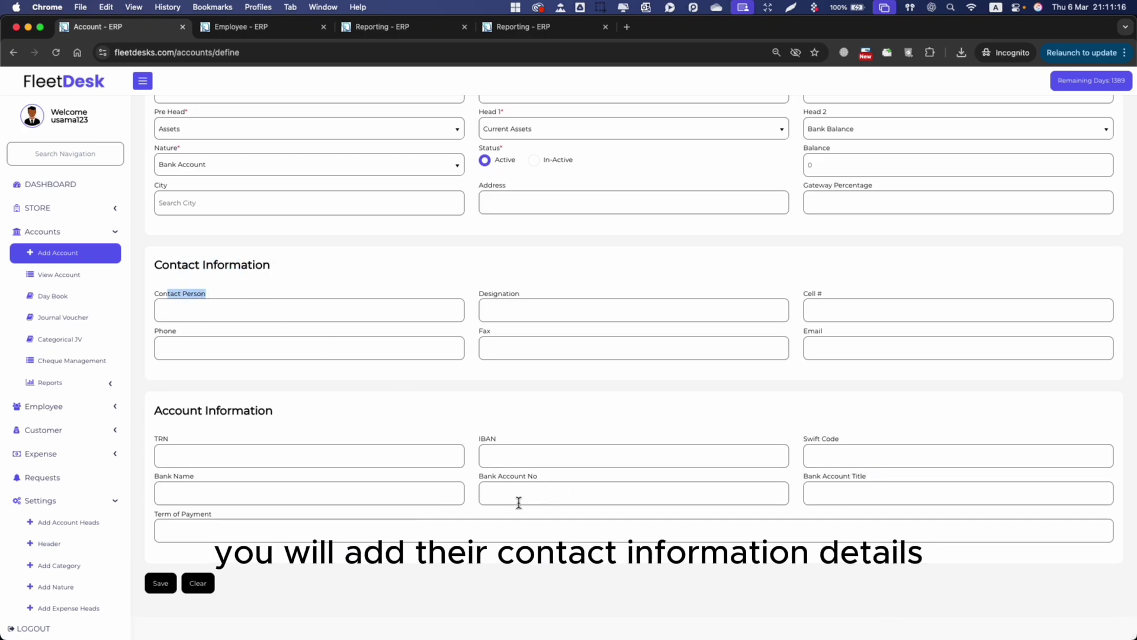
drag(172, 410, 268, 411)
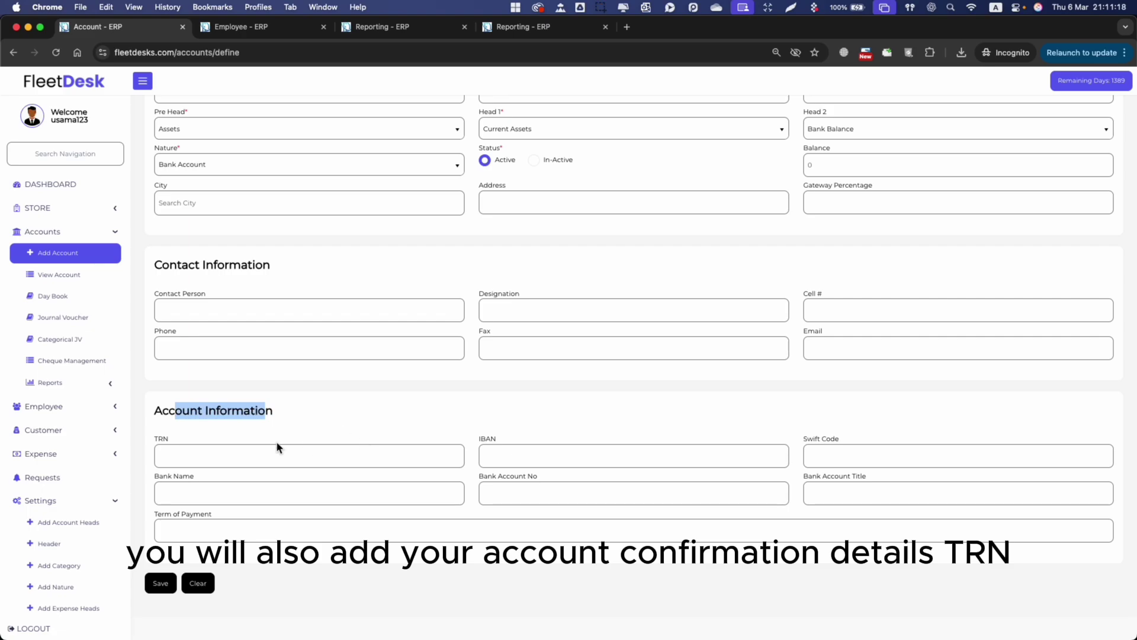
scroll(604, 445, up, 3)
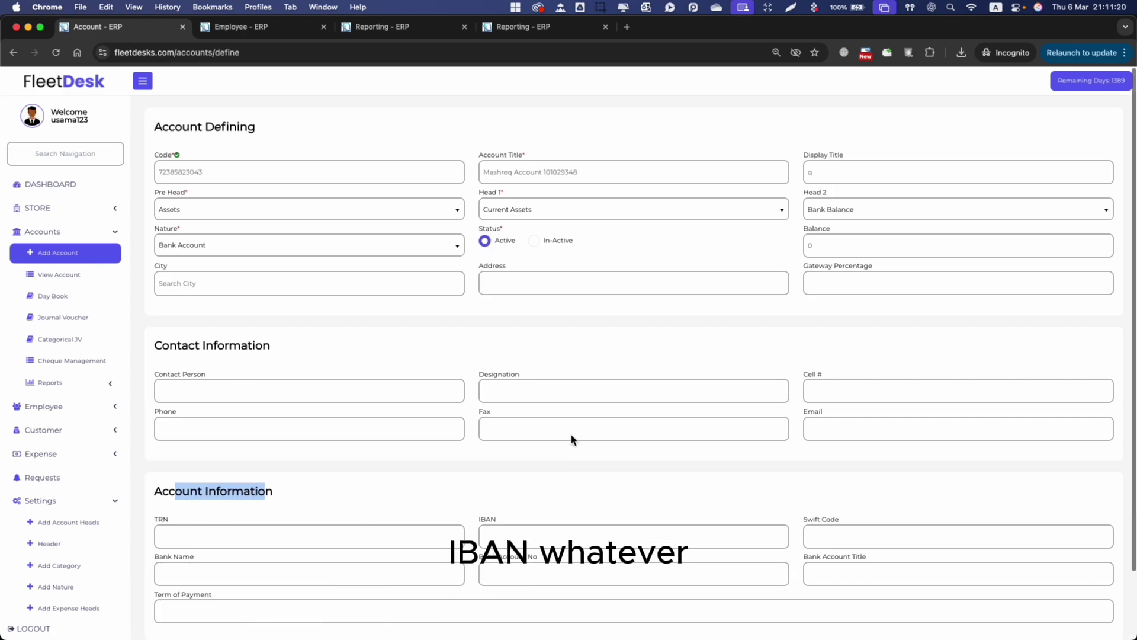
scroll(369, 404, down, 3)
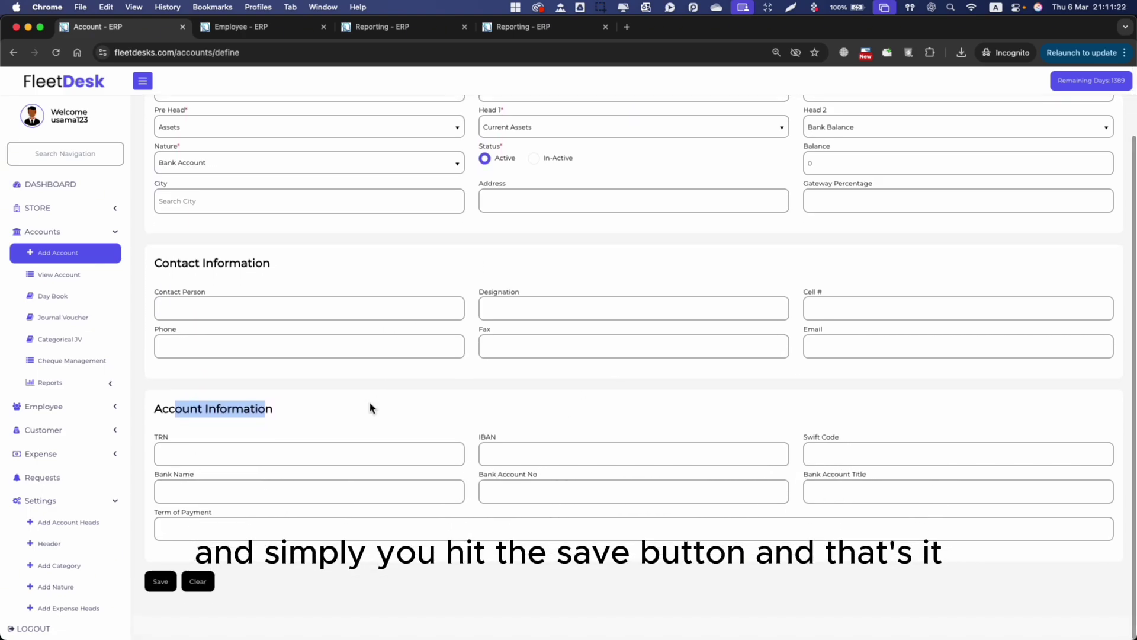
click(171, 584)
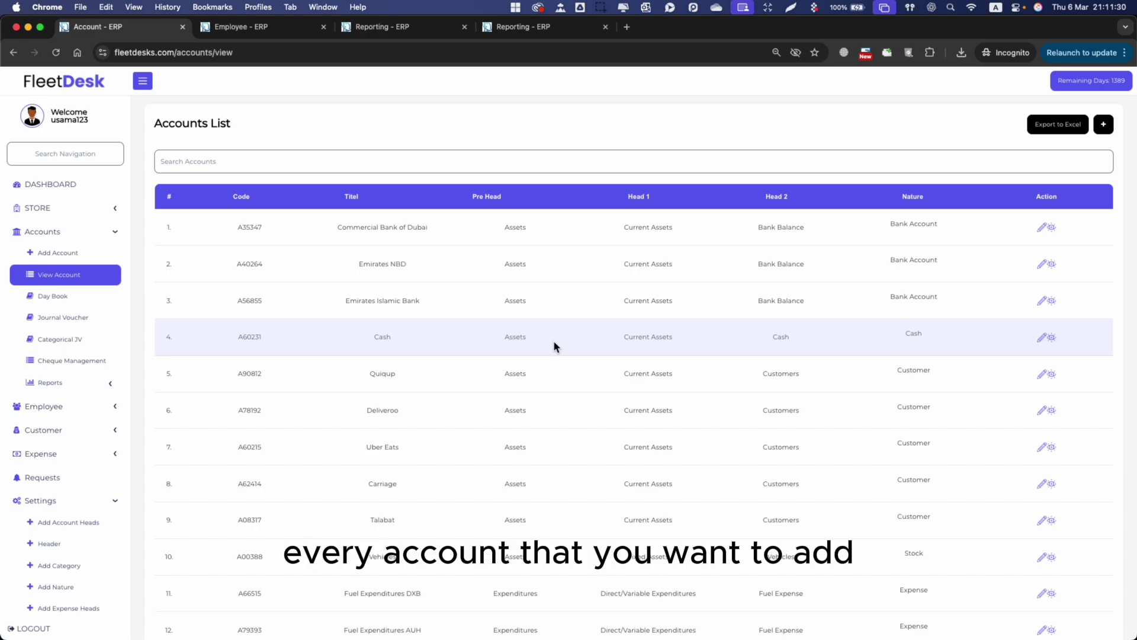
Highlight several bank account rows in the Accounts List, then expand the Employee menu.
drag(385, 254, 546, 431)
click(546, 431)
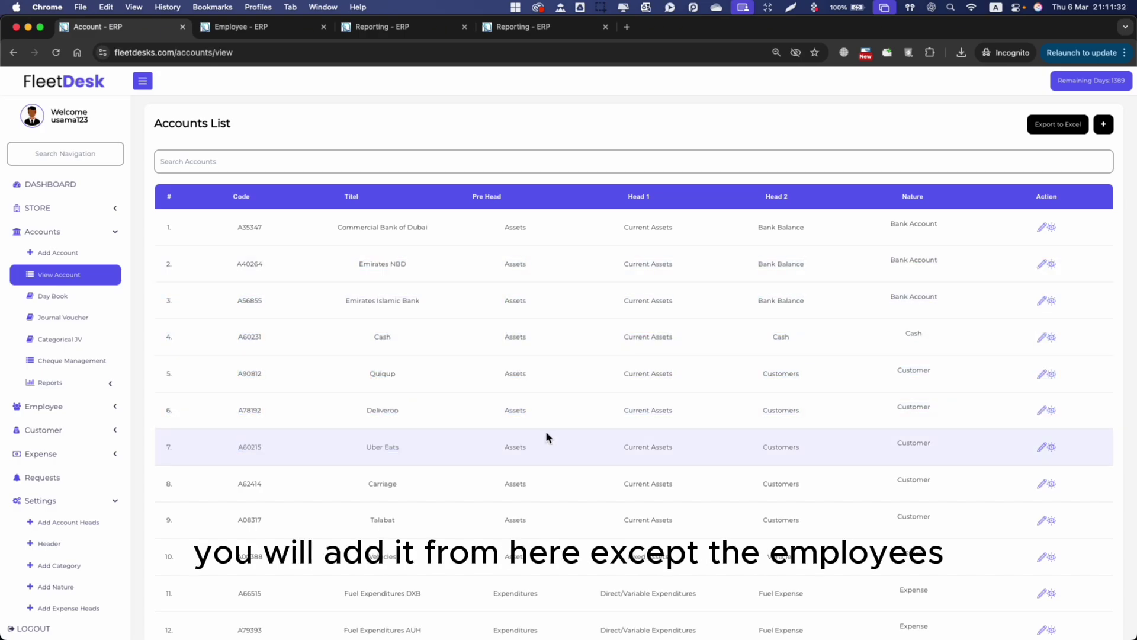
click(76, 413)
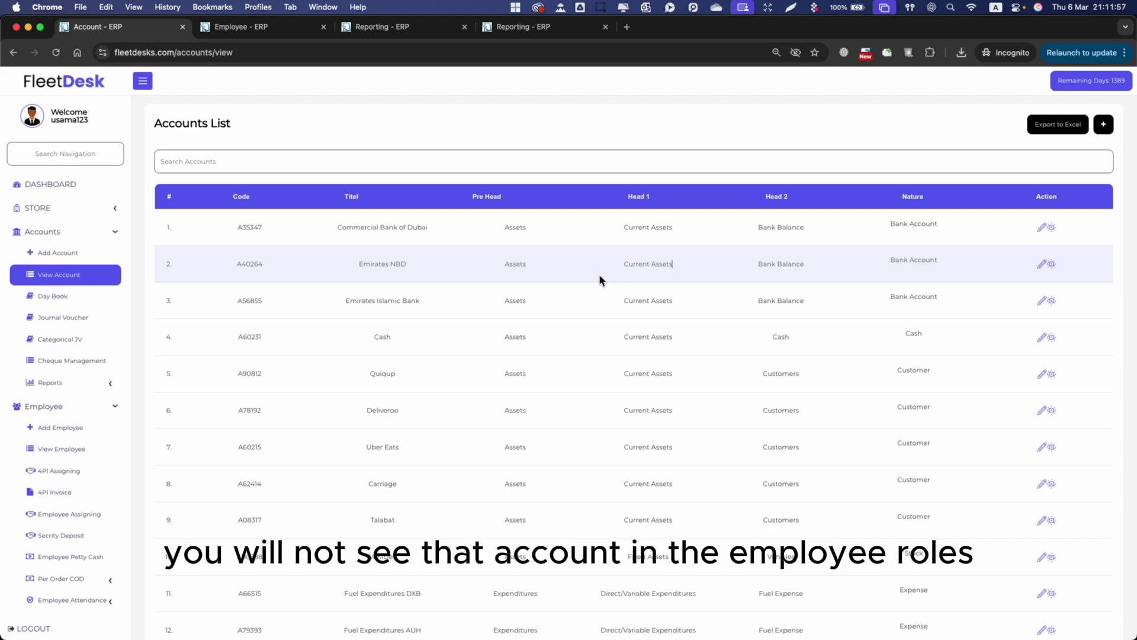
click(77, 428)
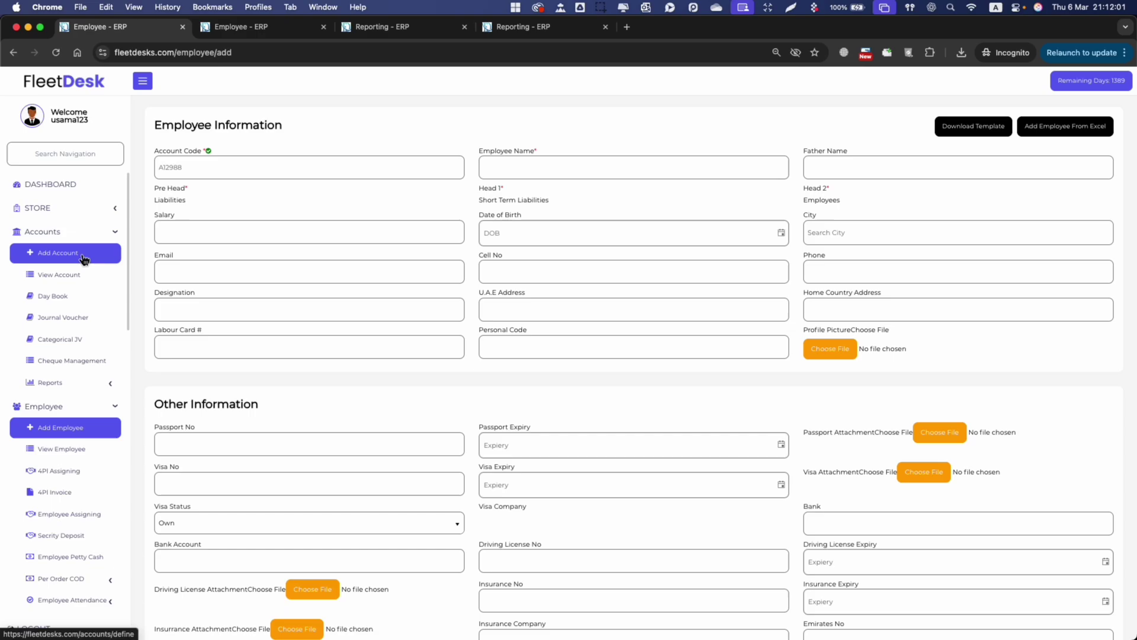
click(80, 253)
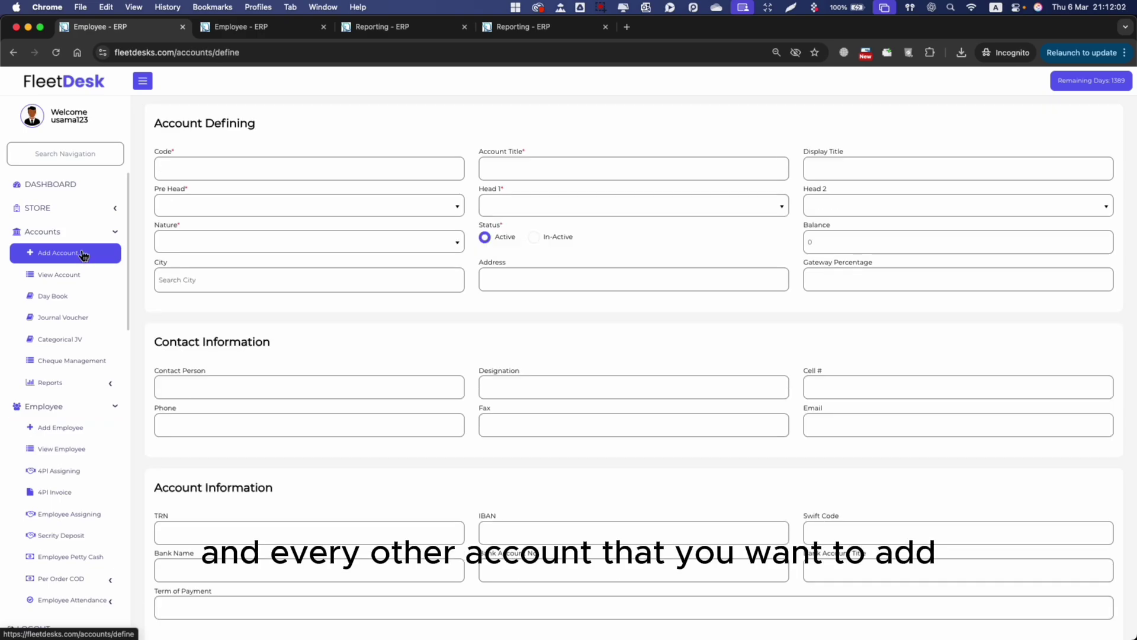
click(362, 350)
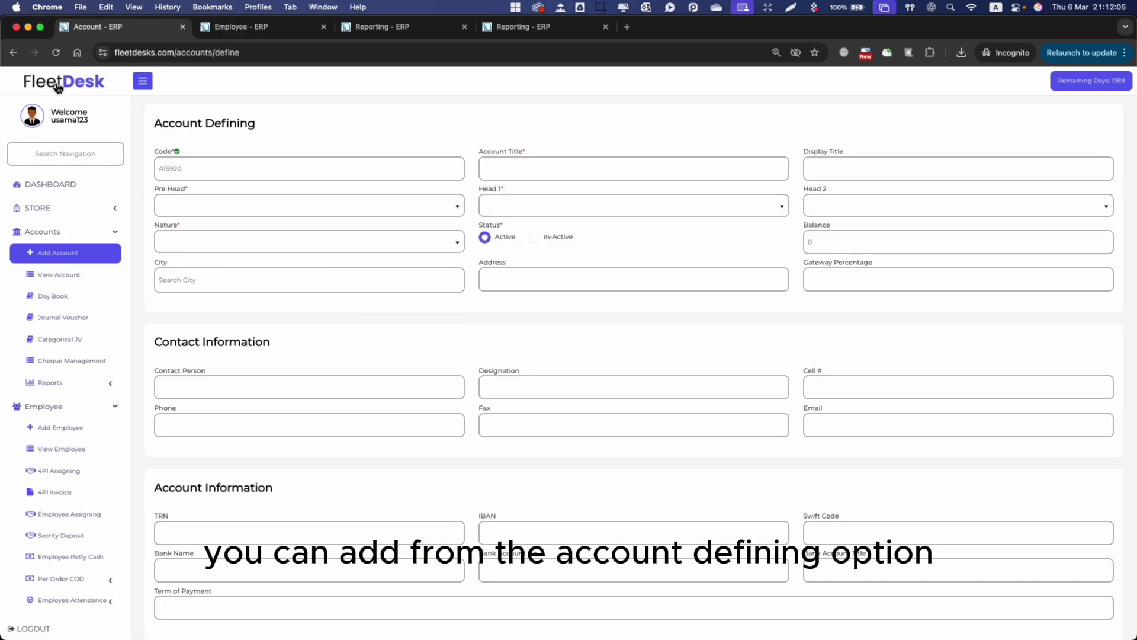
click(13, 53)
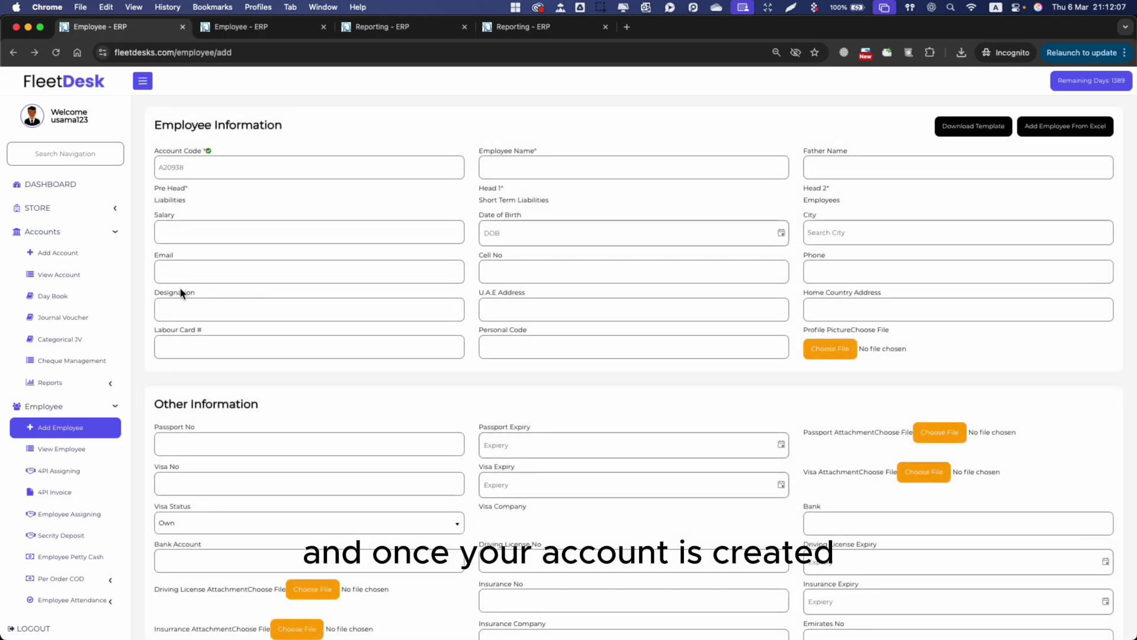
click(70, 276)
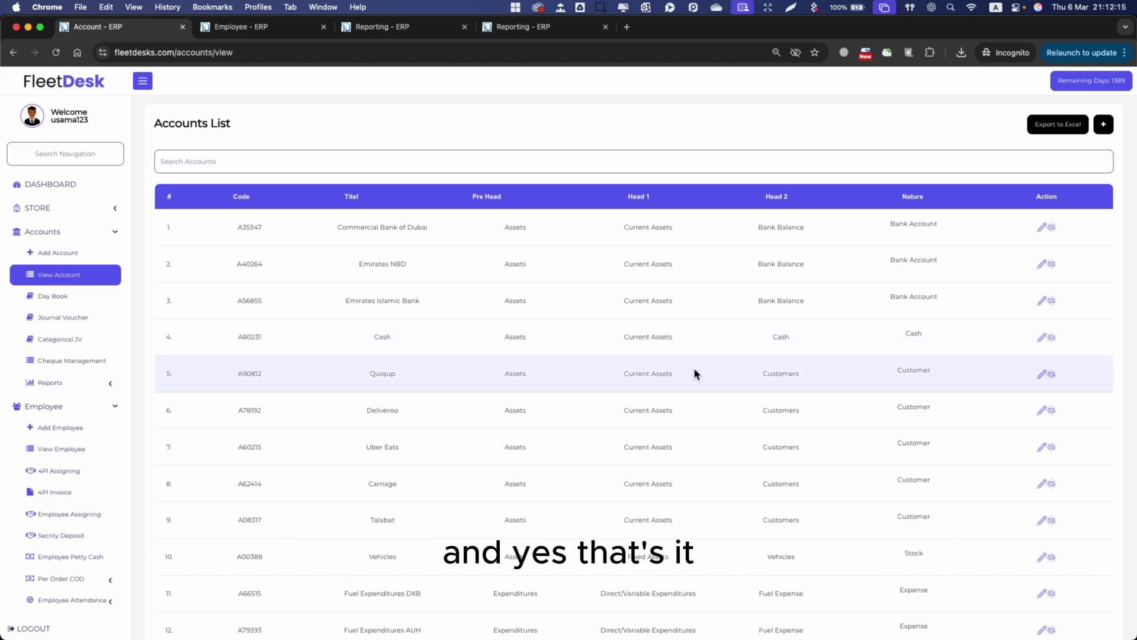
drag(694, 369, 847, 365)
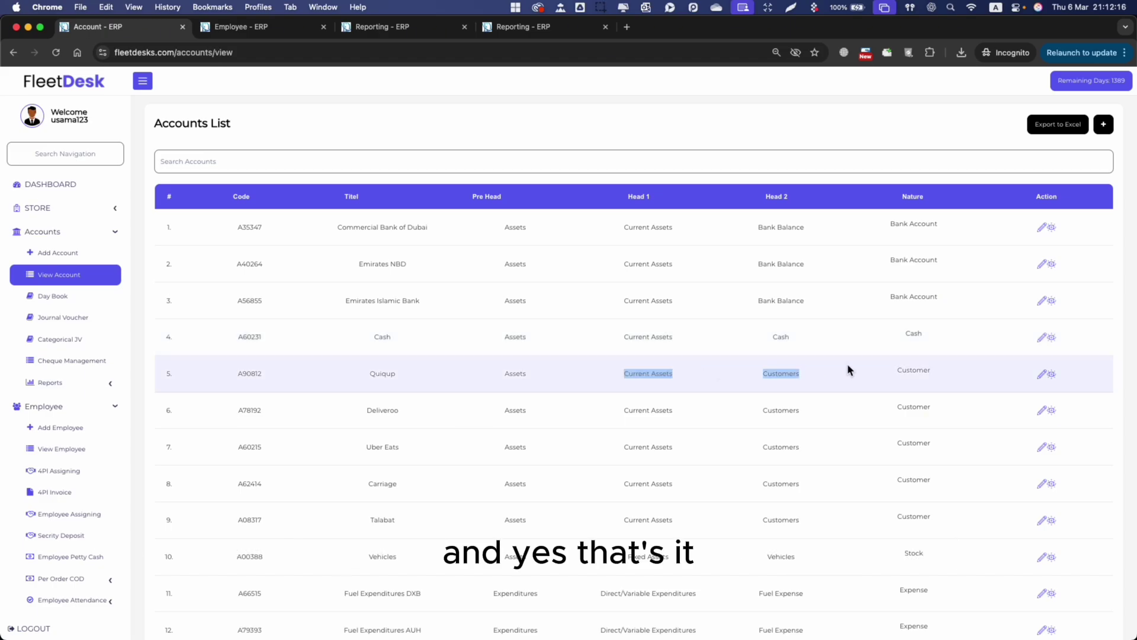
click(795, 325)
click(425, 164)
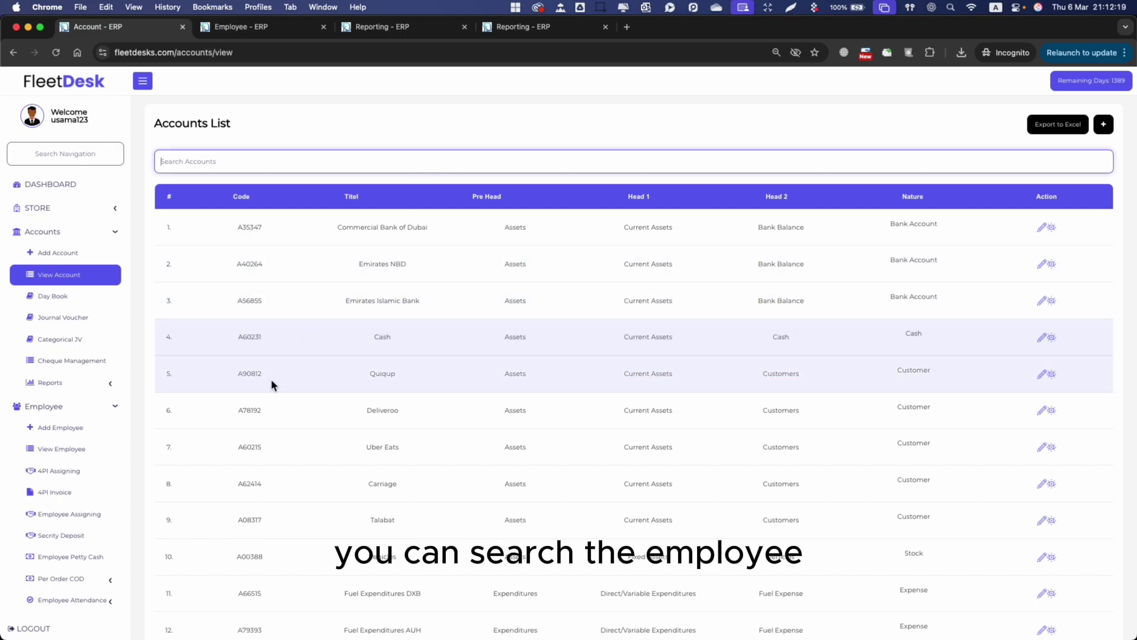
text(quiq)
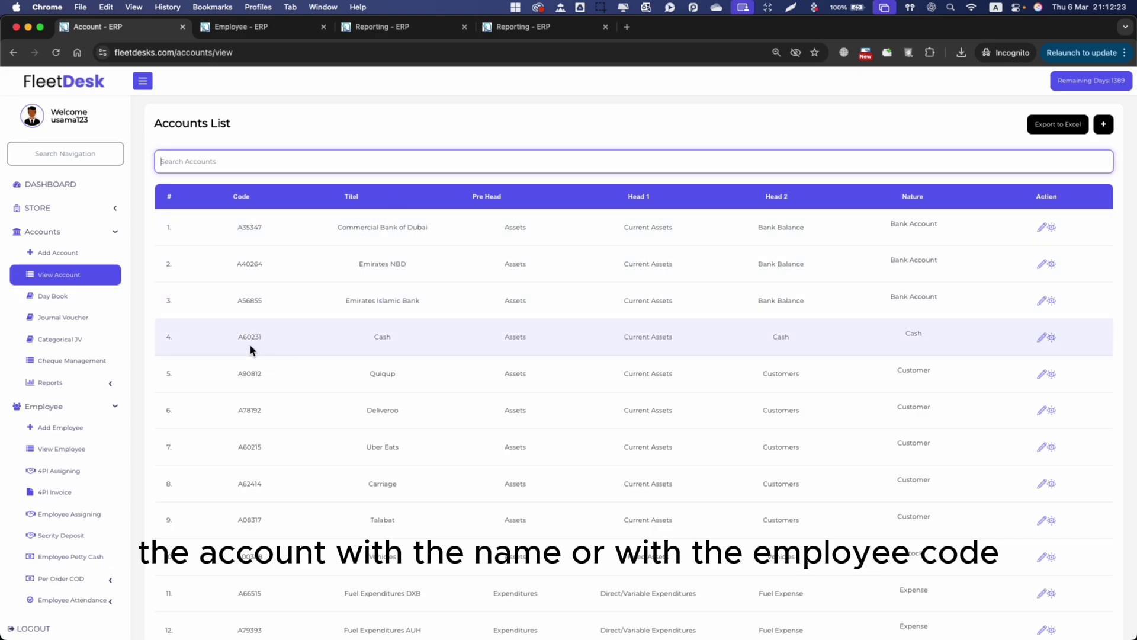
double_click(251, 338)
key(super+c)
click(326, 163)
key(super+v)
key(super+a)
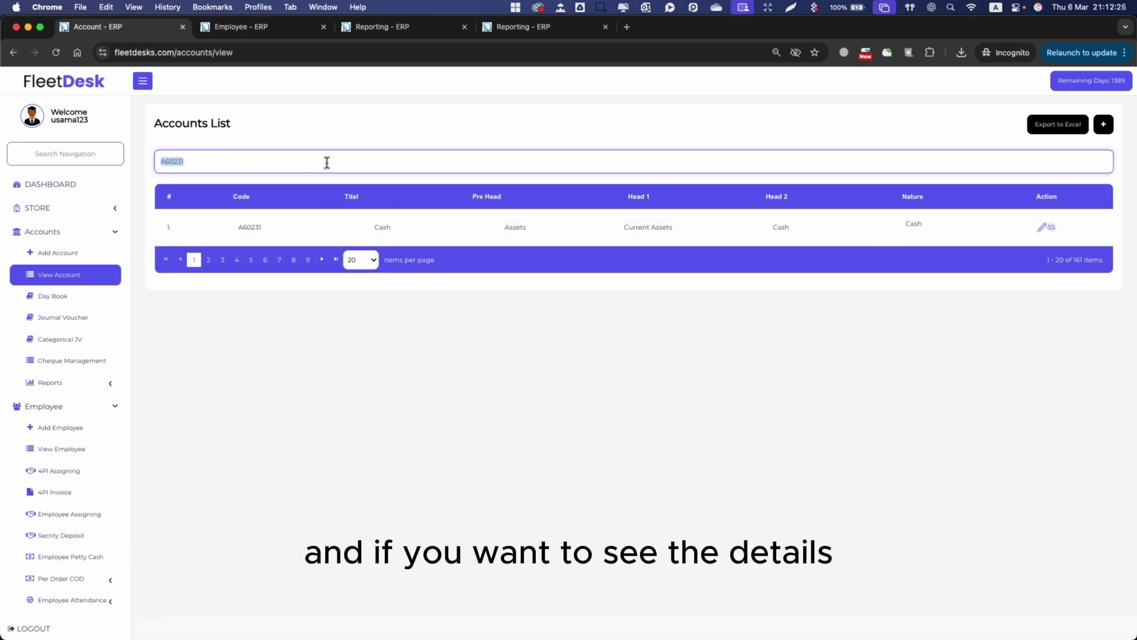
key(BackSpace)
click(798, 373)
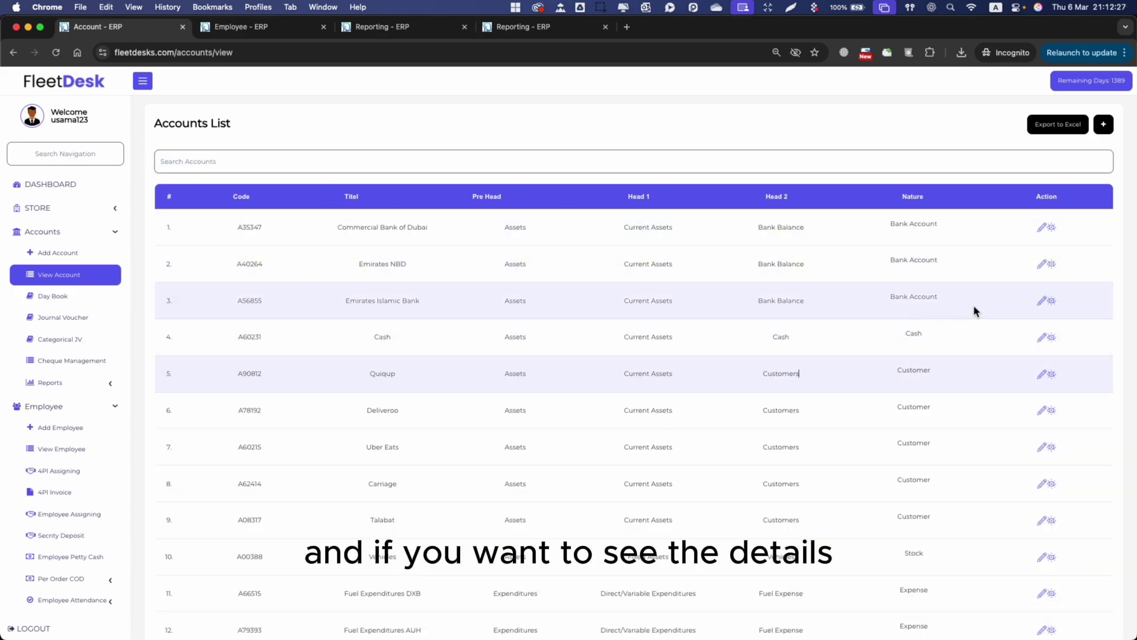
click(1052, 301)
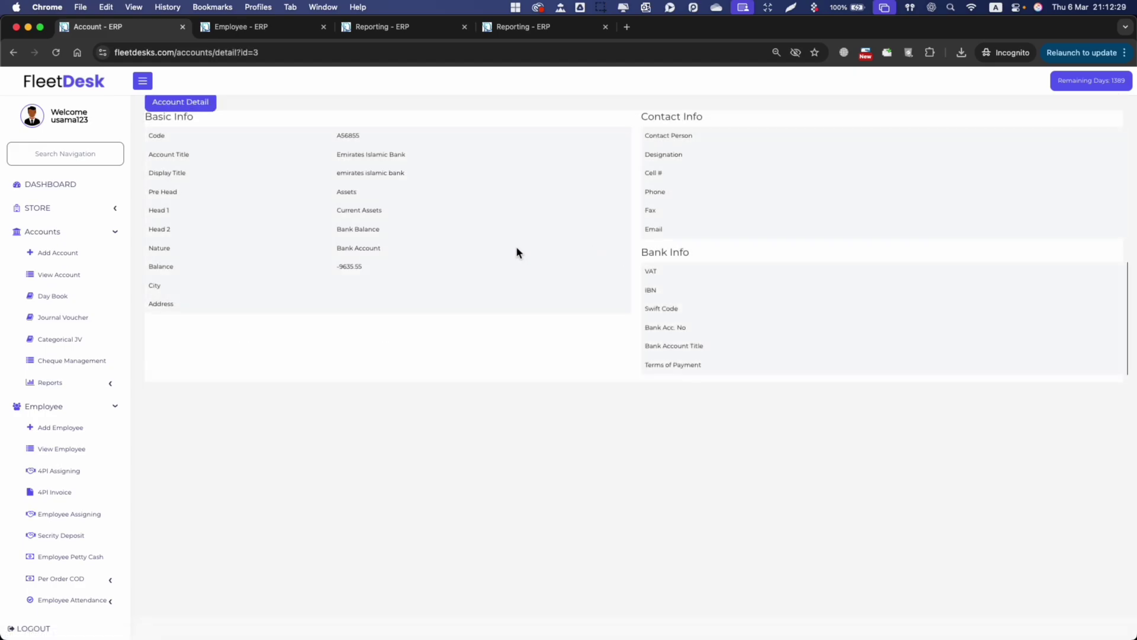
click(13, 53)
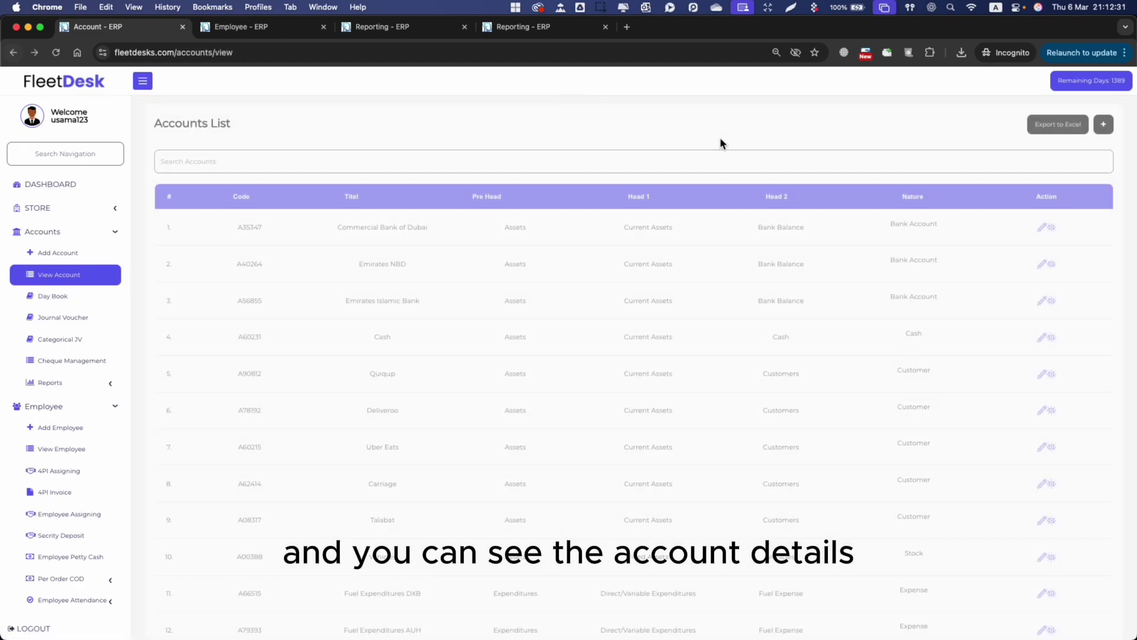
scroll(837, 456, down, 10)
scroll(836, 456, up, 10)
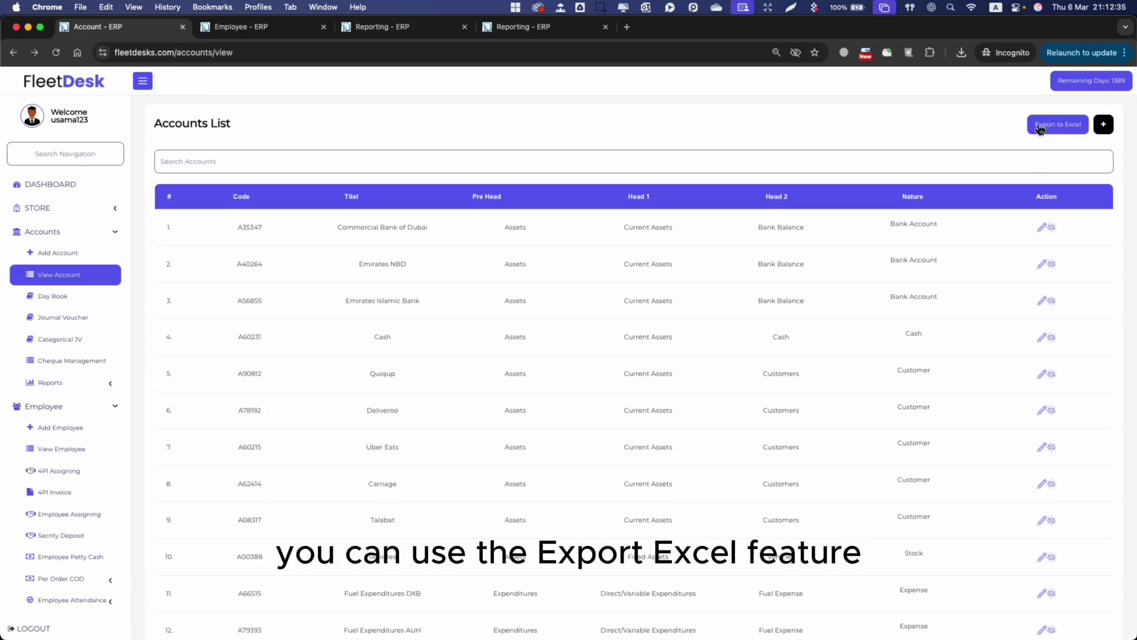